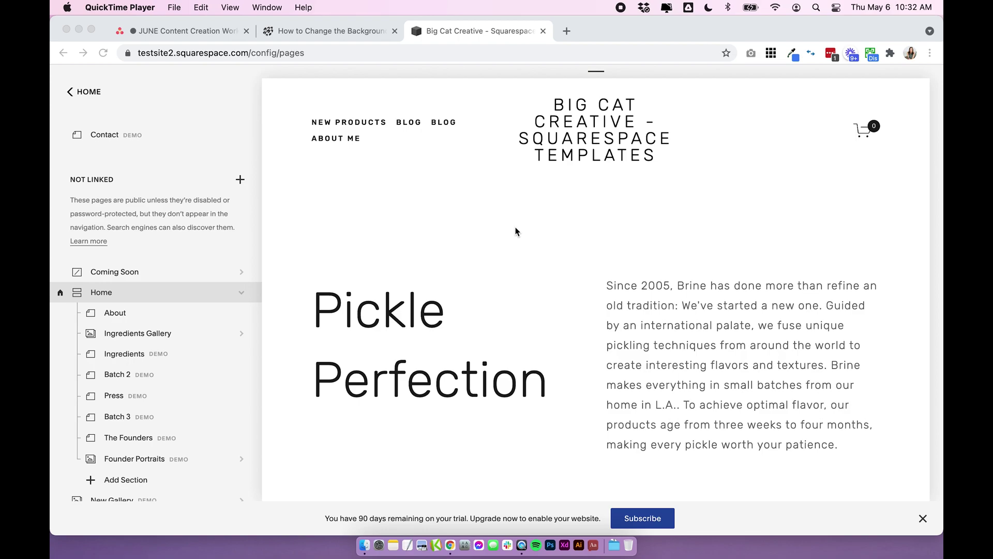
# Step: Go to Design > Site Styles and scroll down to the Main colour settings
pyautogui.click(559, 282)
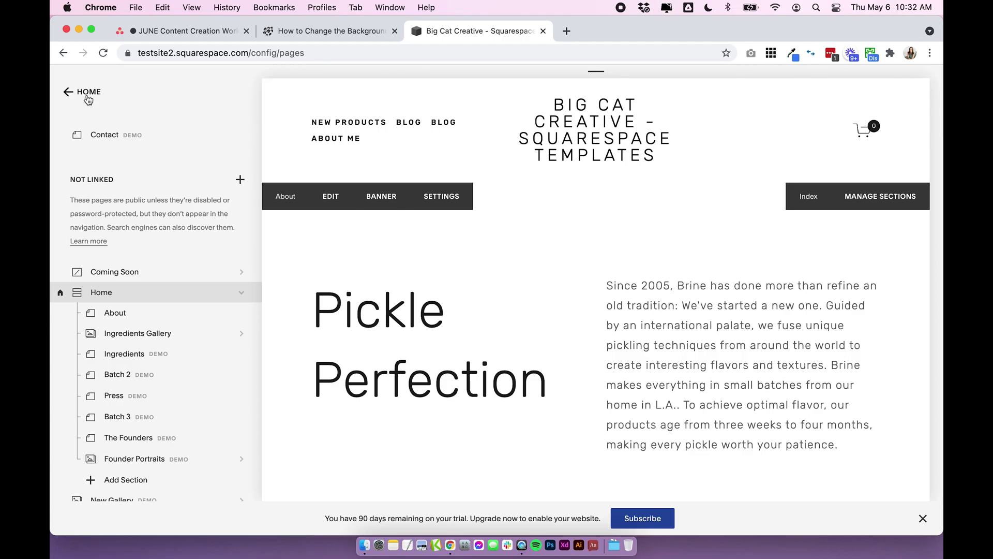
pyautogui.click(88, 98)
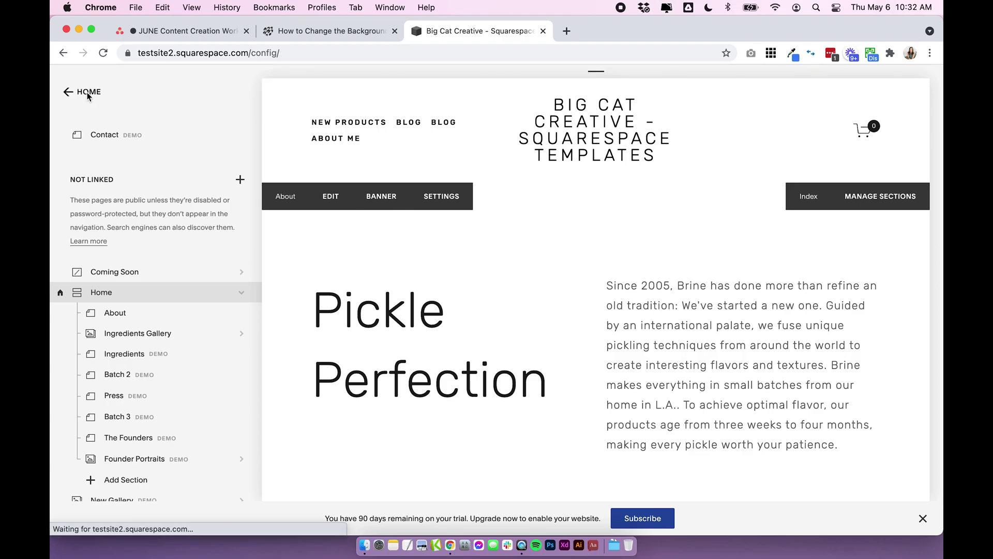
pyautogui.click(93, 310)
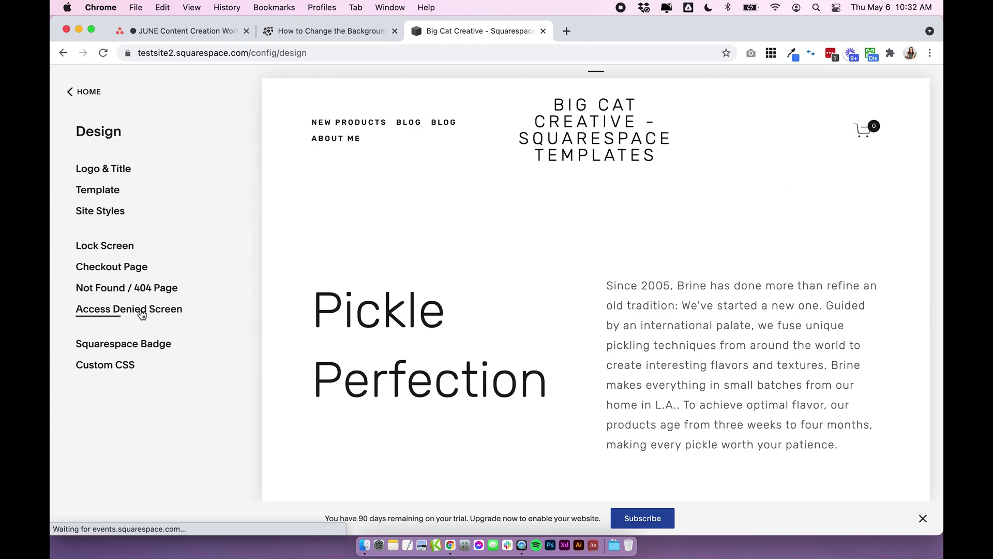
pyautogui.click(113, 217)
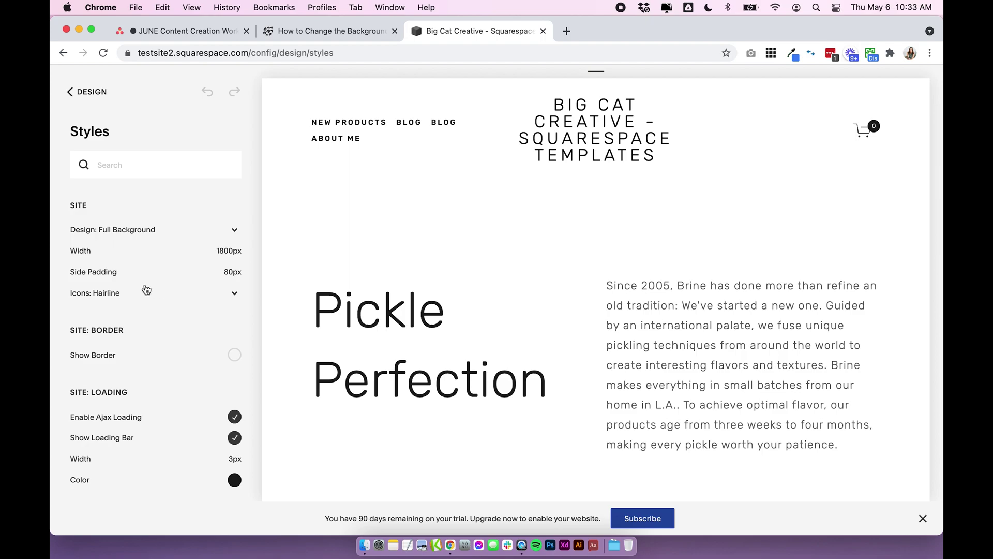
pyautogui.scroll(-5, 144, 286)
pyautogui.scroll(-10, 143, 284)
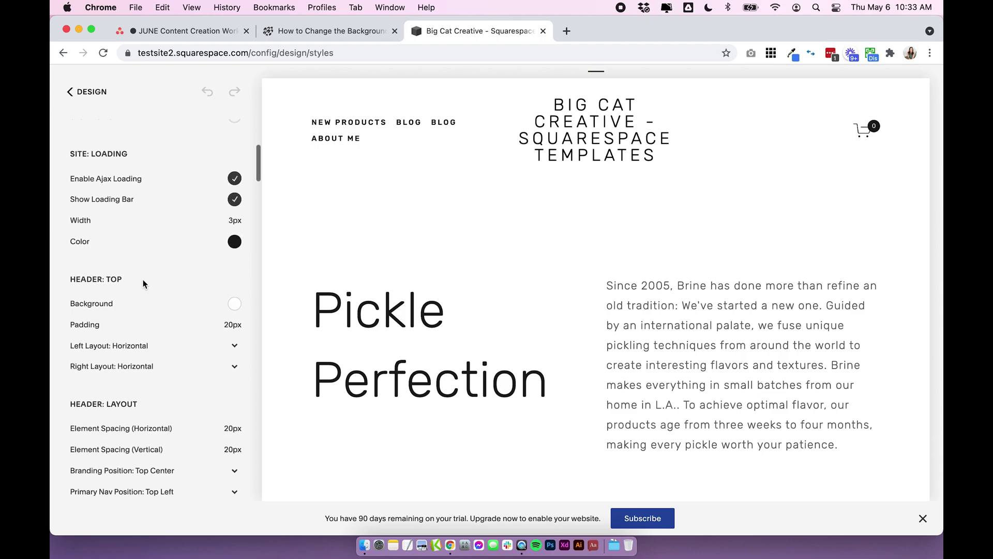
pyautogui.scroll(-10, 139, 281)
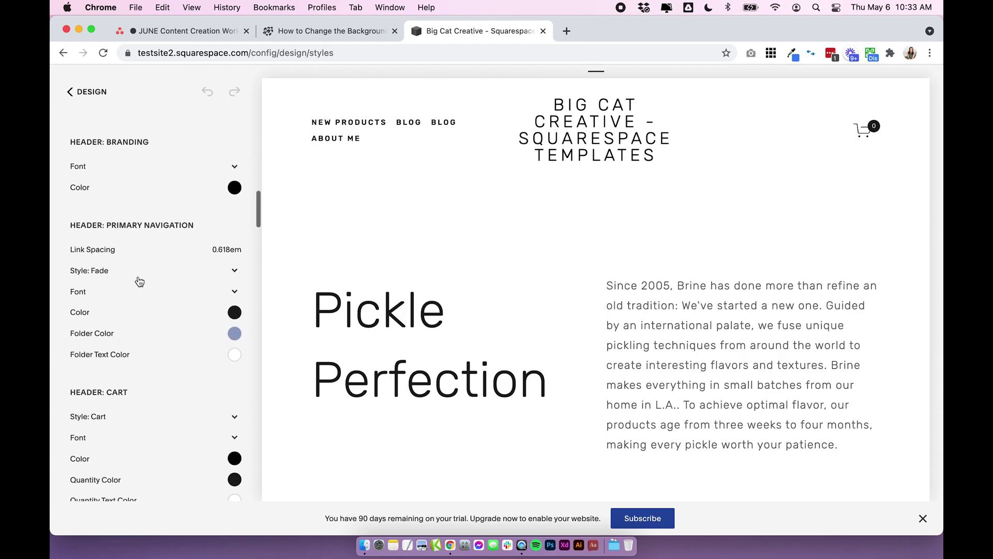
pyautogui.scroll(-2, 139, 281)
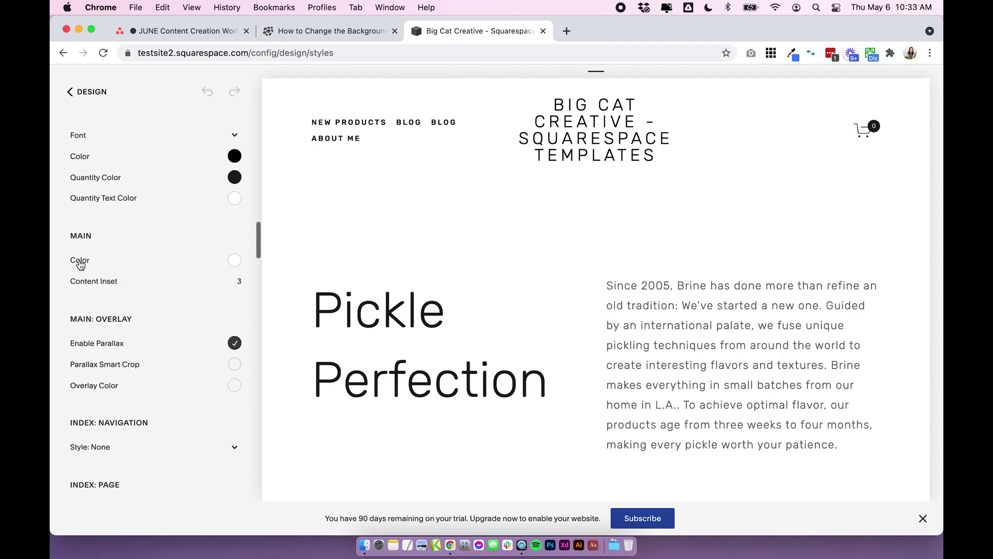
# Step: Try a pink main background colour and preview it on the site
pyautogui.click(236, 262)
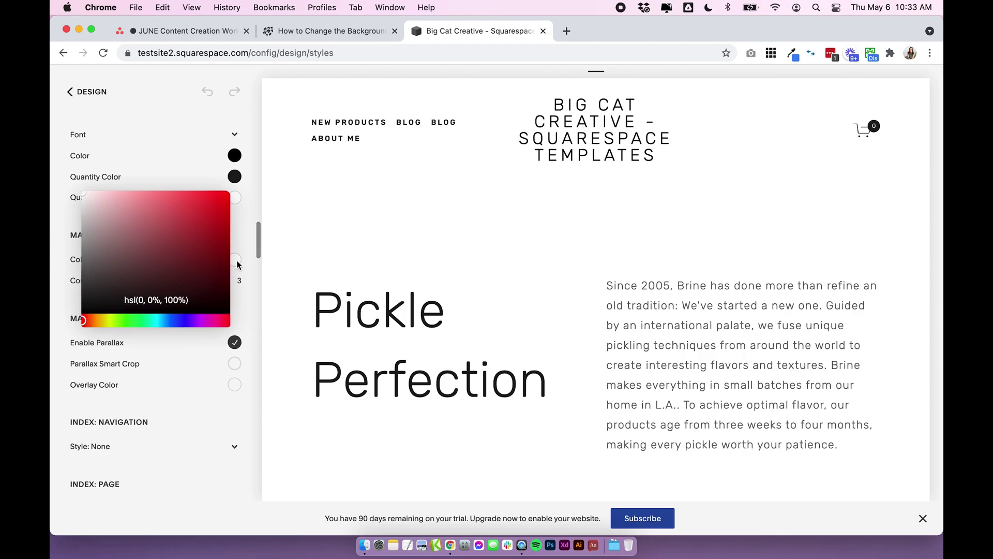
pyautogui.click(126, 204)
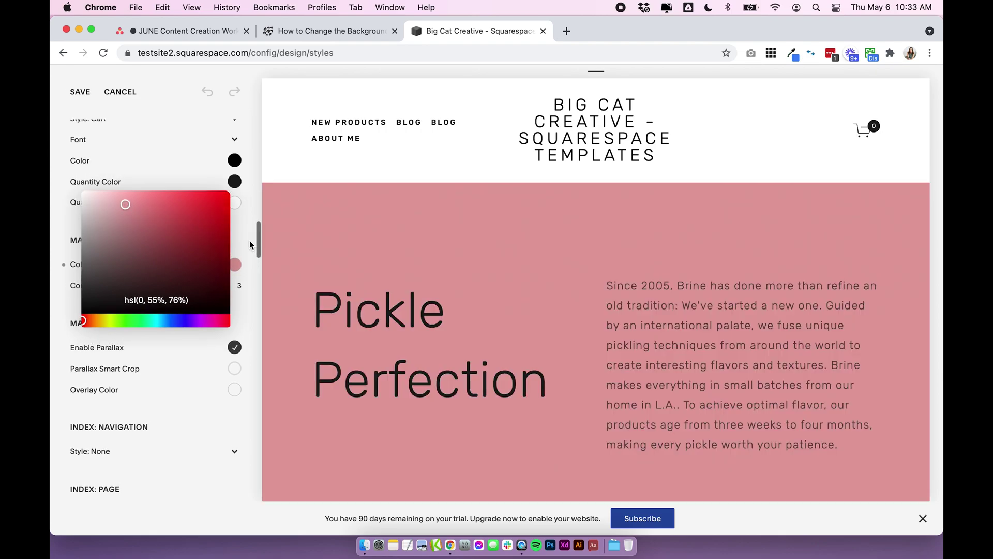
pyautogui.click(439, 274)
pyautogui.scroll(-10, 439, 274)
pyautogui.scroll(-15, 439, 270)
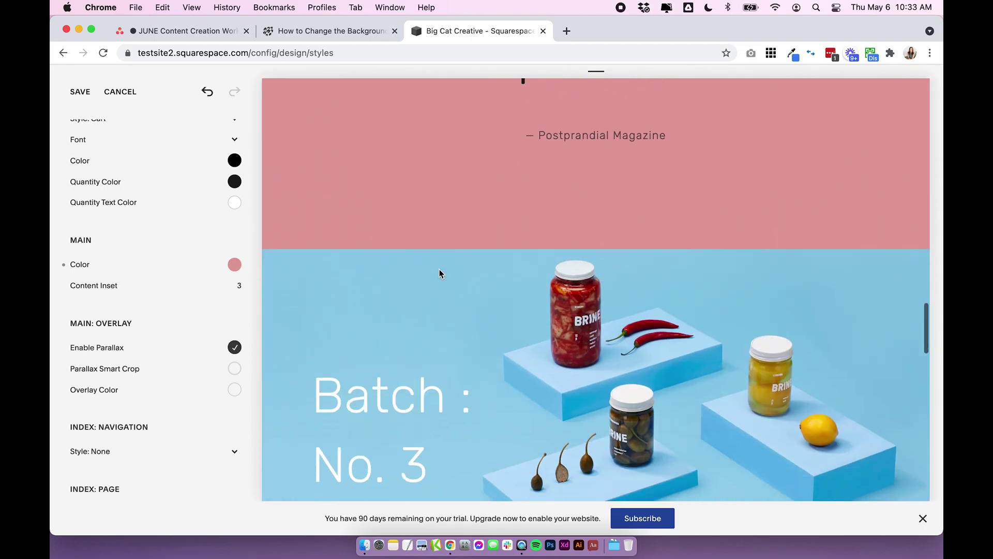
pyautogui.scroll(20, 439, 269)
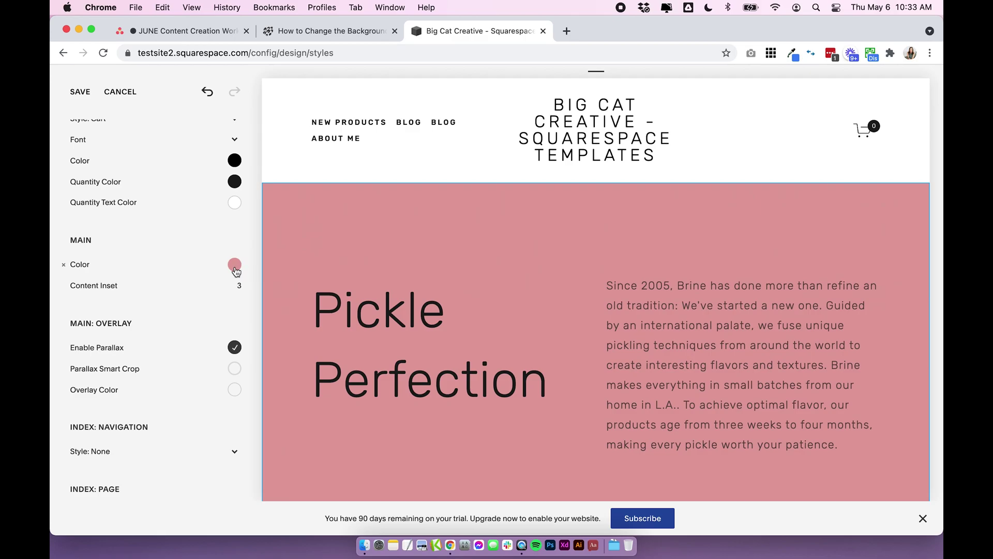
# Step: Set the main background back to white and save the site styles
pyautogui.click(234, 264)
pyautogui.moveTo(126, 207); pyautogui.dragTo(57, 182)
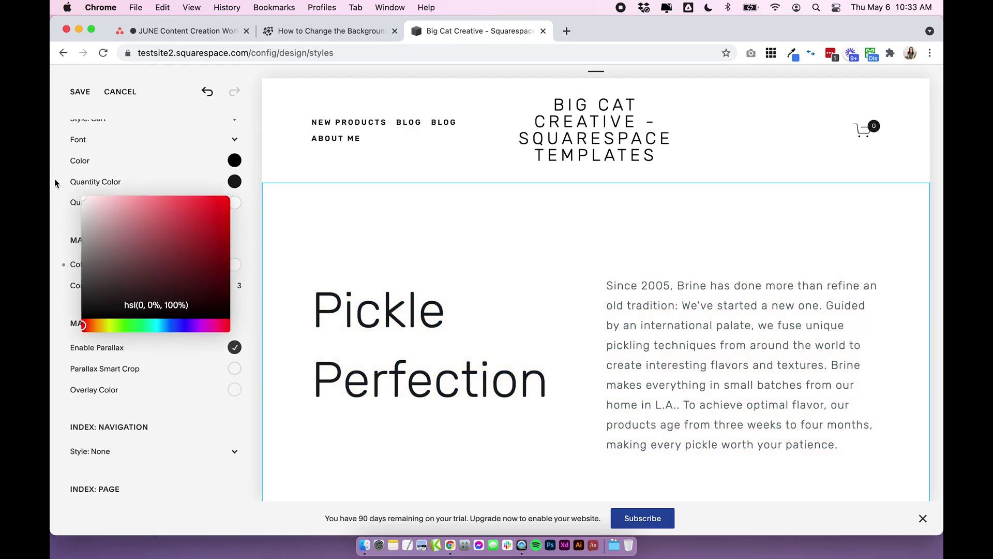
pyautogui.click(257, 231)
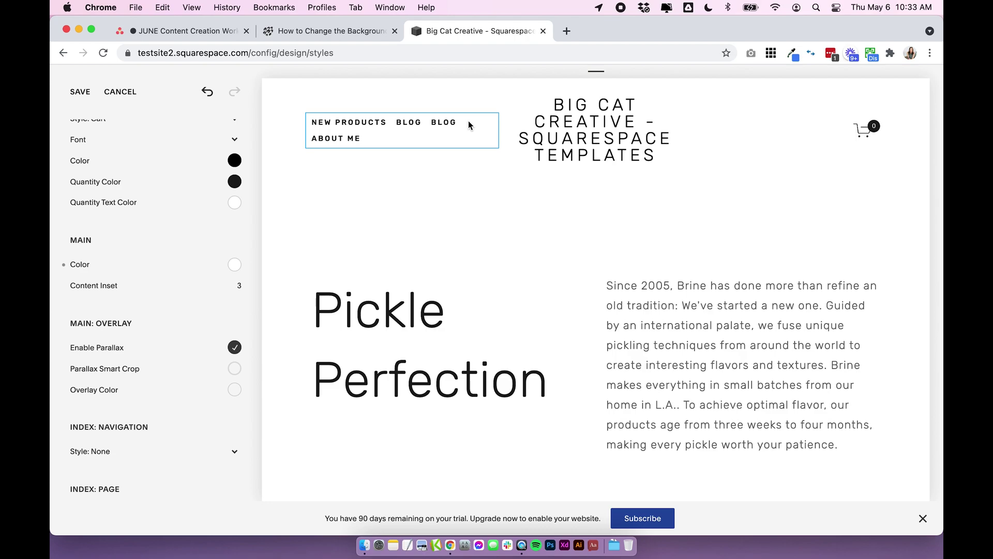
pyautogui.click(82, 95)
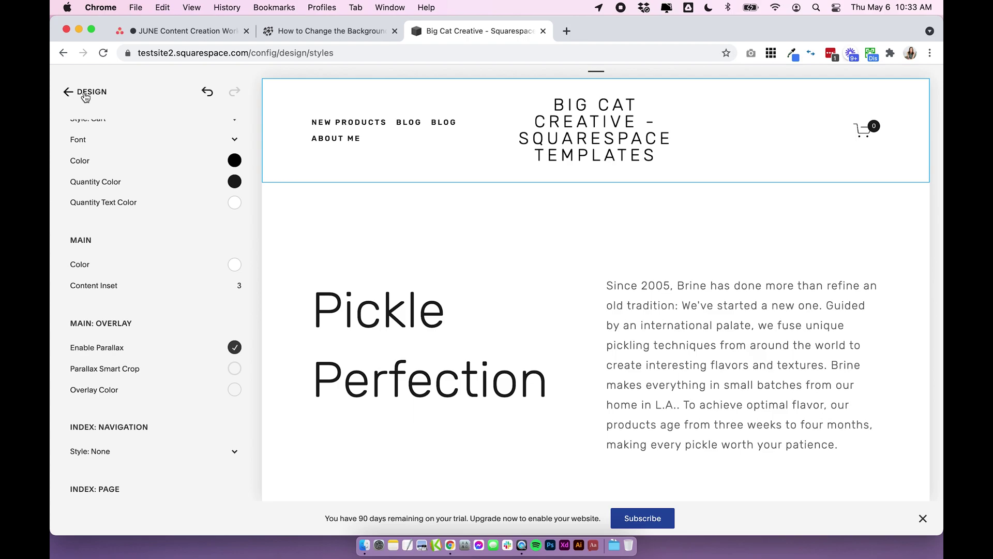
pyautogui.click(86, 97)
# Step: Open the Stockists page from Footer Navigation in the Pages list
pyautogui.click(84, 97)
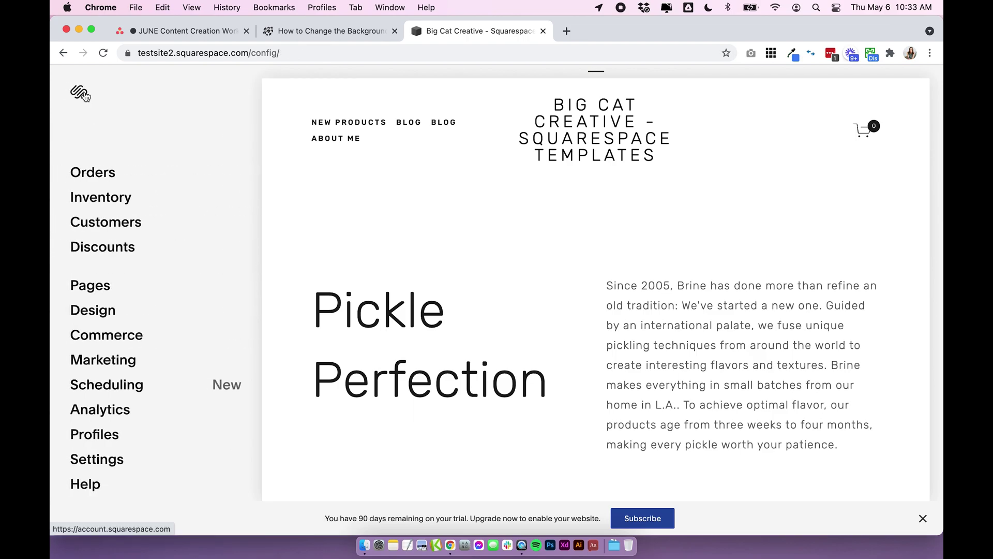
pyautogui.click(104, 285)
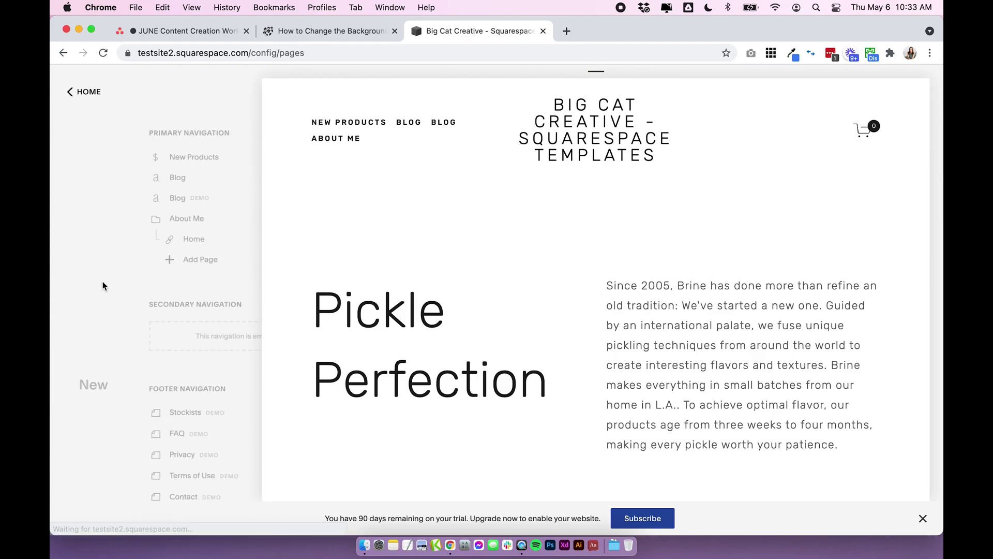
pyautogui.scroll(-3, 85, 283)
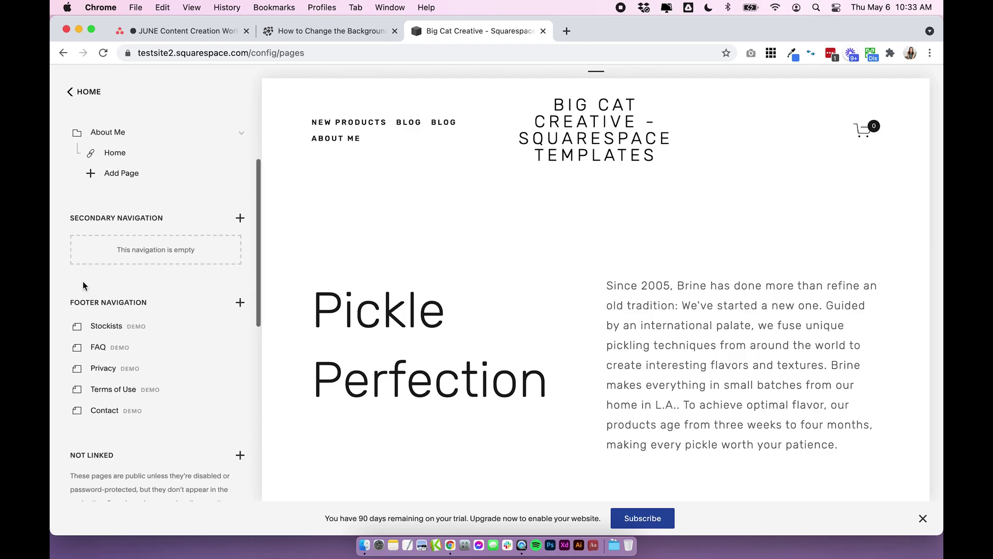
pyautogui.scroll(-4, 83, 286)
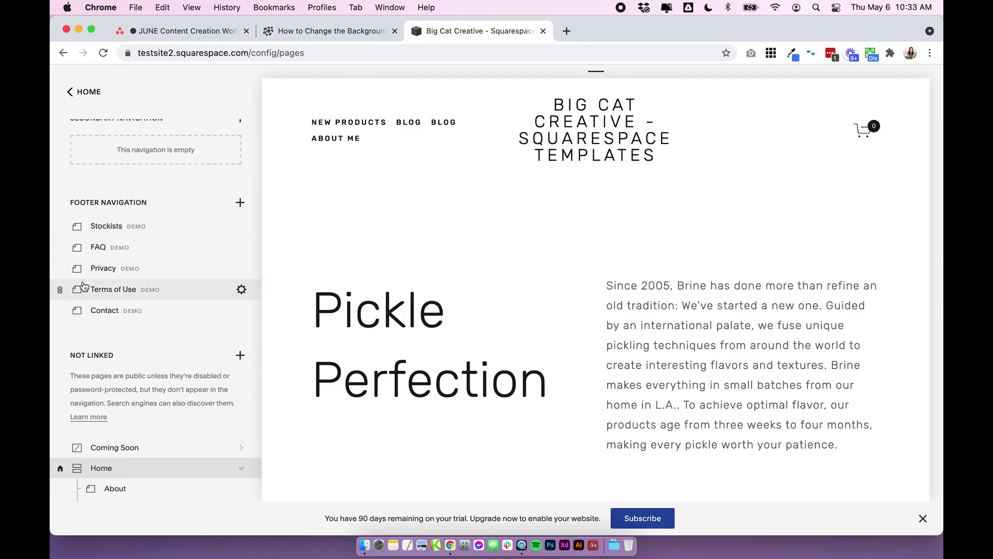
pyautogui.scroll(4, 84, 286)
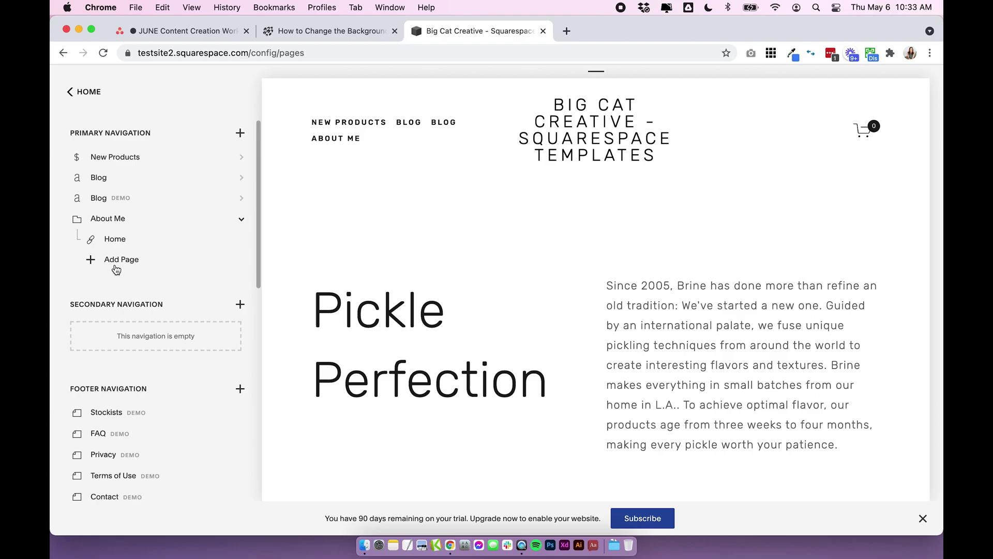
pyautogui.scroll(-2, 114, 264)
pyautogui.click(123, 311)
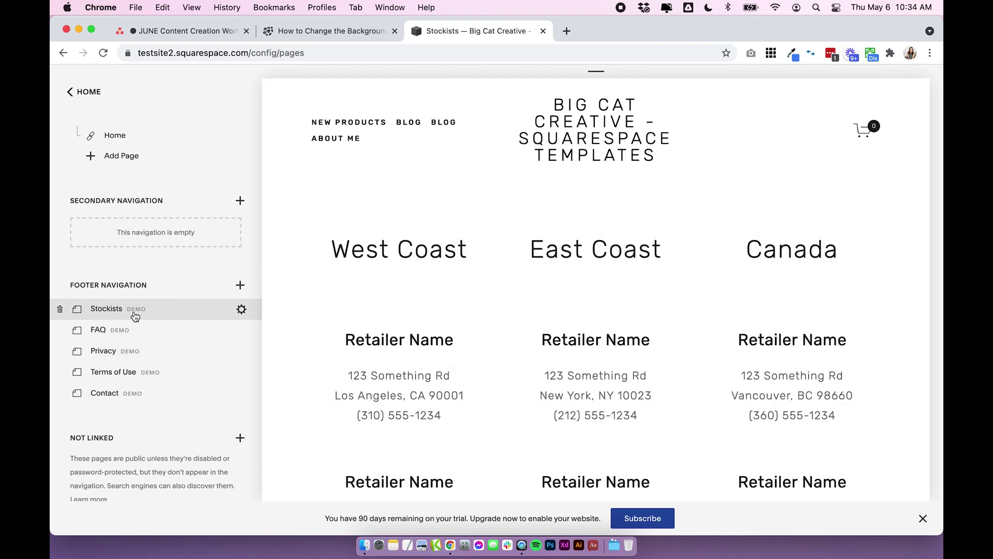
pyautogui.scroll(-10, 481, 271)
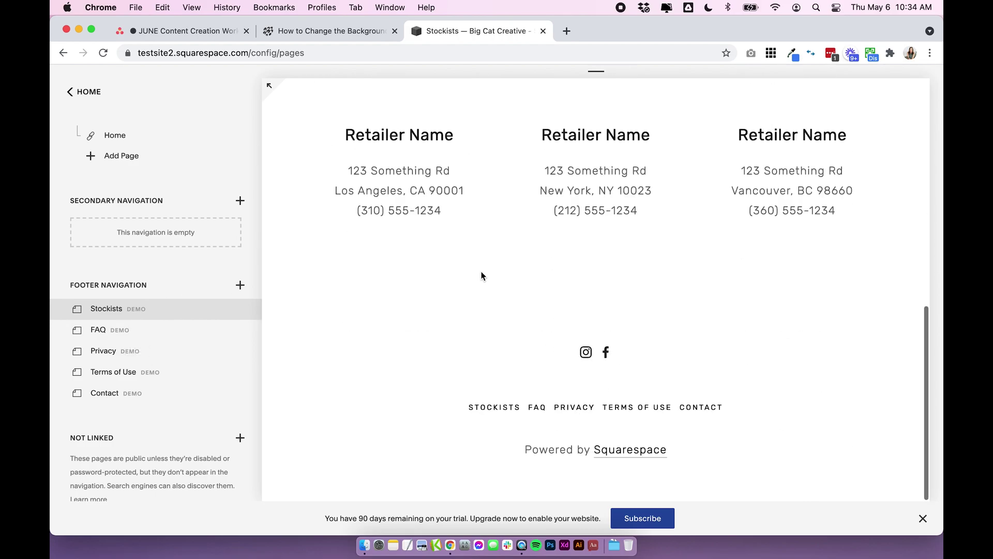
pyautogui.scroll(4, 481, 271)
pyautogui.scroll(5, 481, 271)
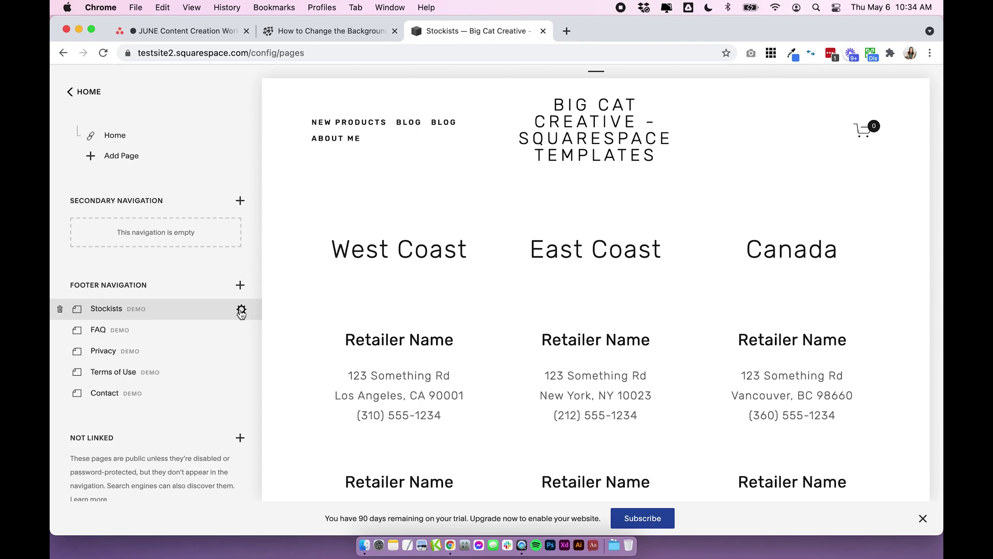
# Step: Open Stockists page settings at Advanced and click into Page Header Code Injection
pyautogui.click(241, 312)
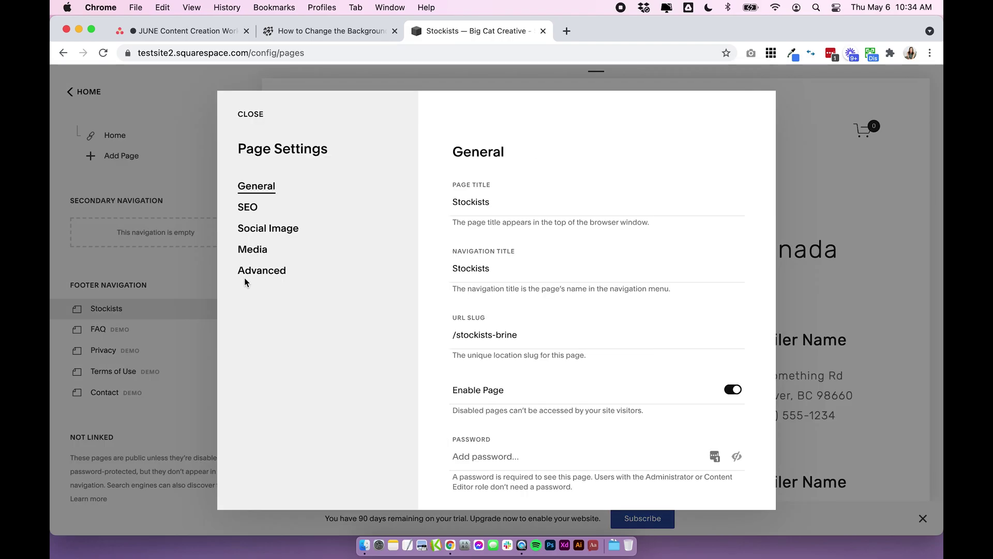
pyautogui.click(257, 256)
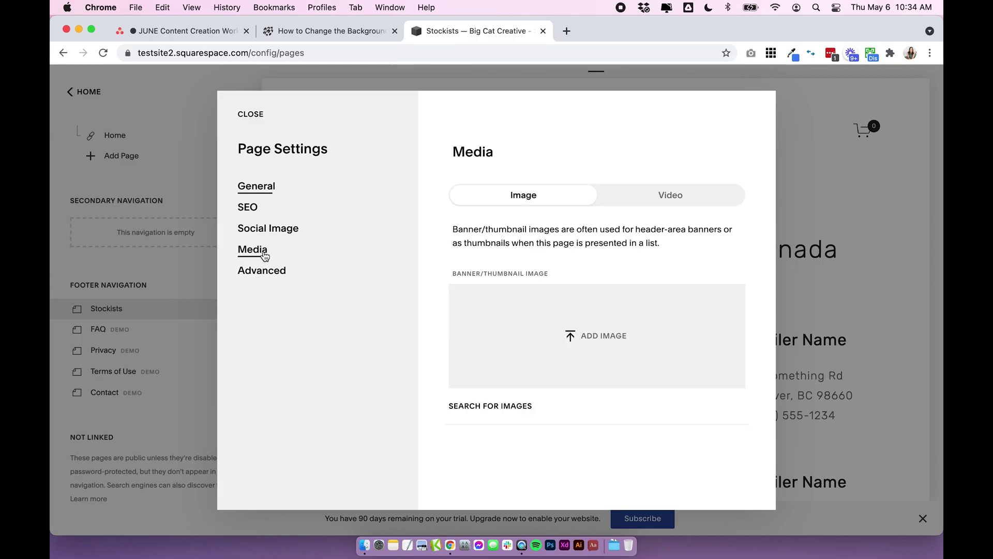
pyautogui.click(259, 277)
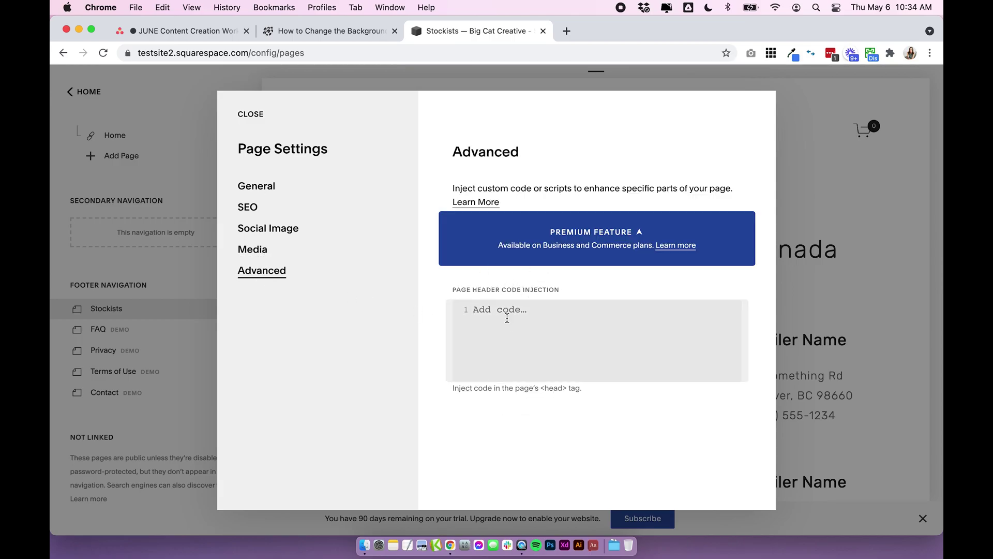
pyautogui.moveTo(549, 229); pyautogui.dragTo(650, 247)
pyautogui.click(726, 277)
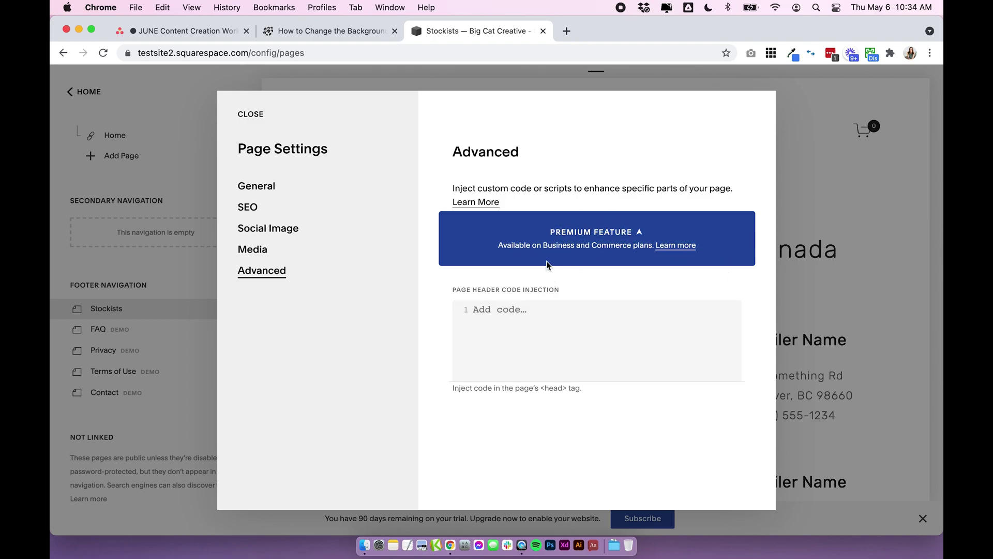
pyautogui.click(503, 315)
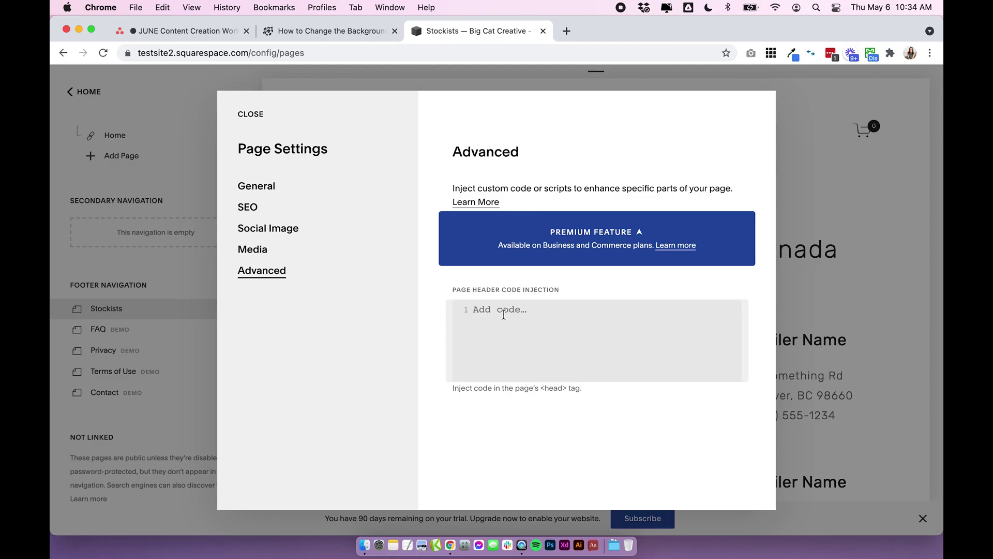
# Step: Find the Step 2 background-color code in the Big Cat Creative tutorial
pyautogui.click(298, 30)
pyautogui.scroll(-3, 457, 244)
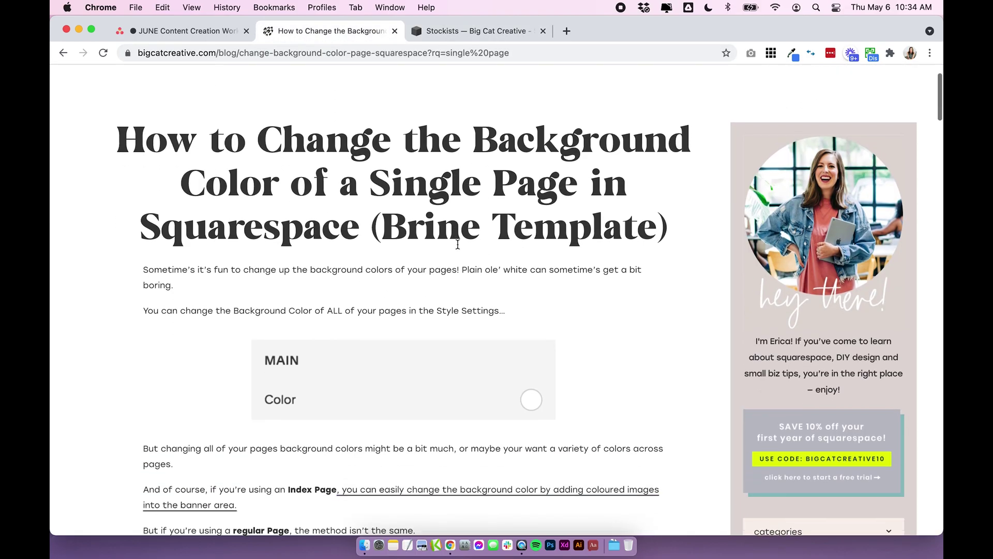
pyautogui.scroll(4, 357, 155)
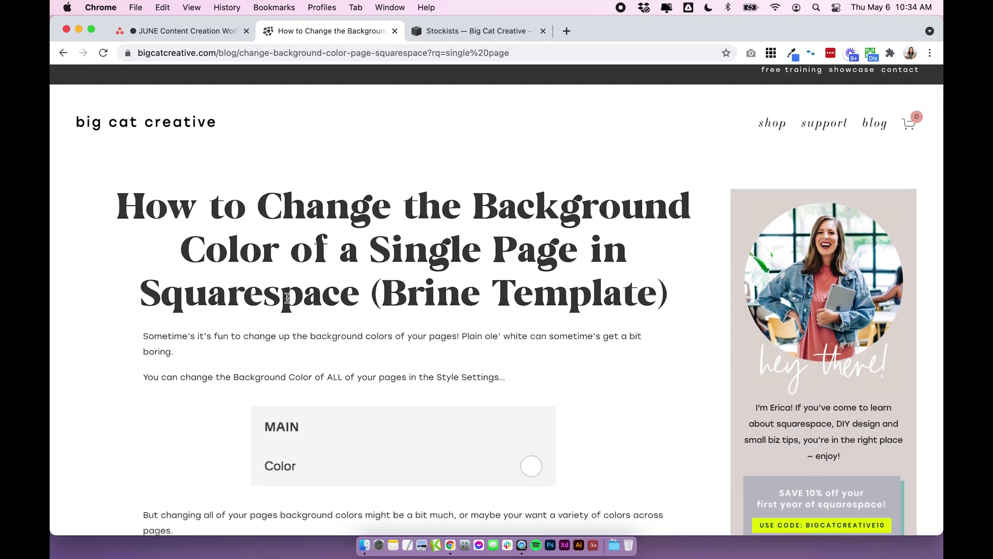
pyautogui.scroll(-6, 288, 300)
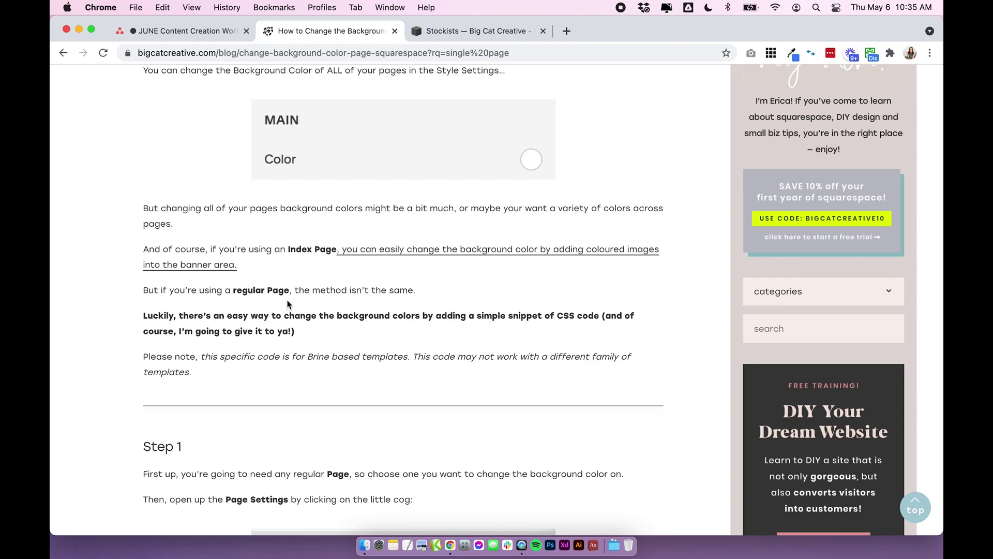
pyautogui.scroll(-7, 288, 304)
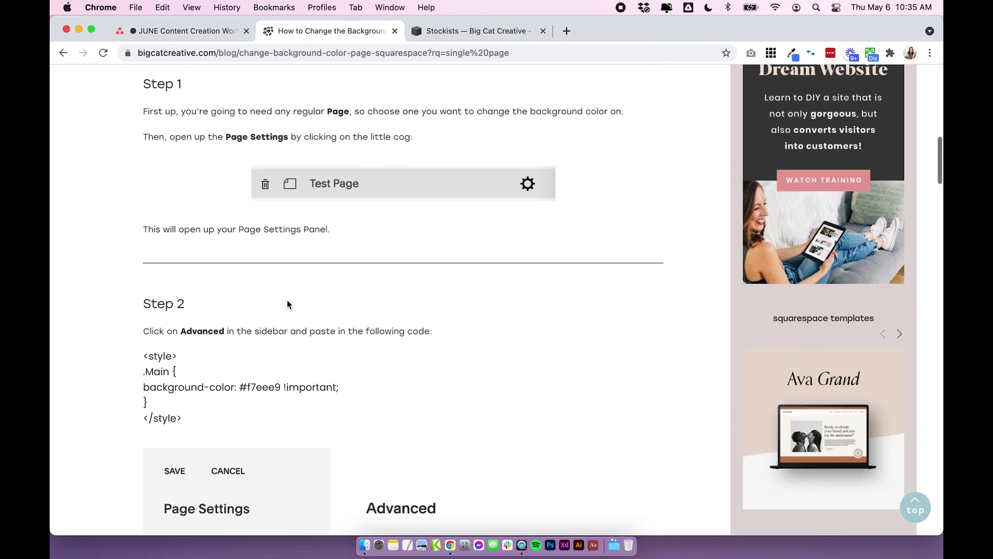
pyautogui.scroll(-1, 287, 304)
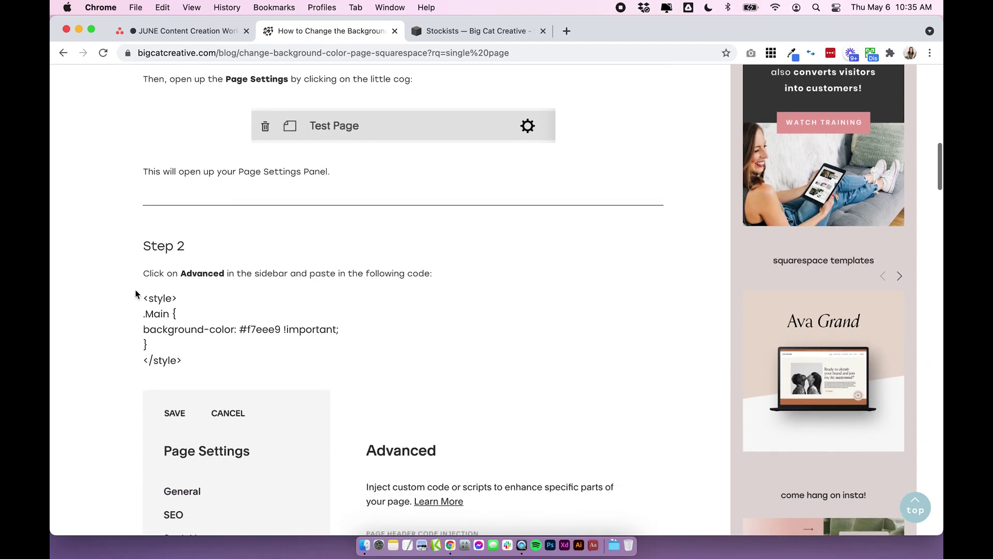
# Step: Copy the Step 2 style block setting .Main background-color to #f7eee9
pyautogui.moveTo(145, 298); pyautogui.dragTo(231, 357)
pyautogui.moveTo(143, 298); pyautogui.dragTo(178, 299)
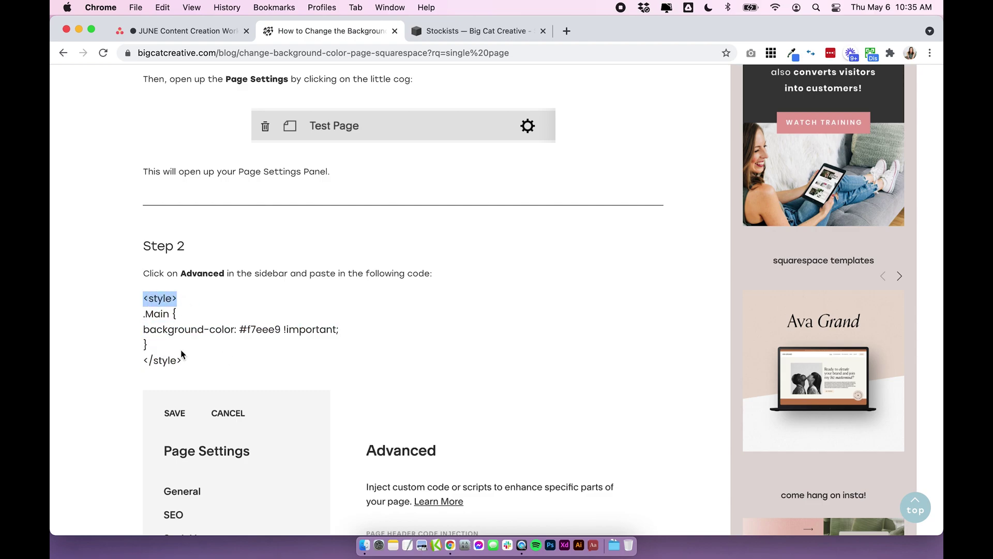
pyautogui.moveTo(188, 365); pyautogui.dragTo(135, 361)
pyautogui.click(134, 365)
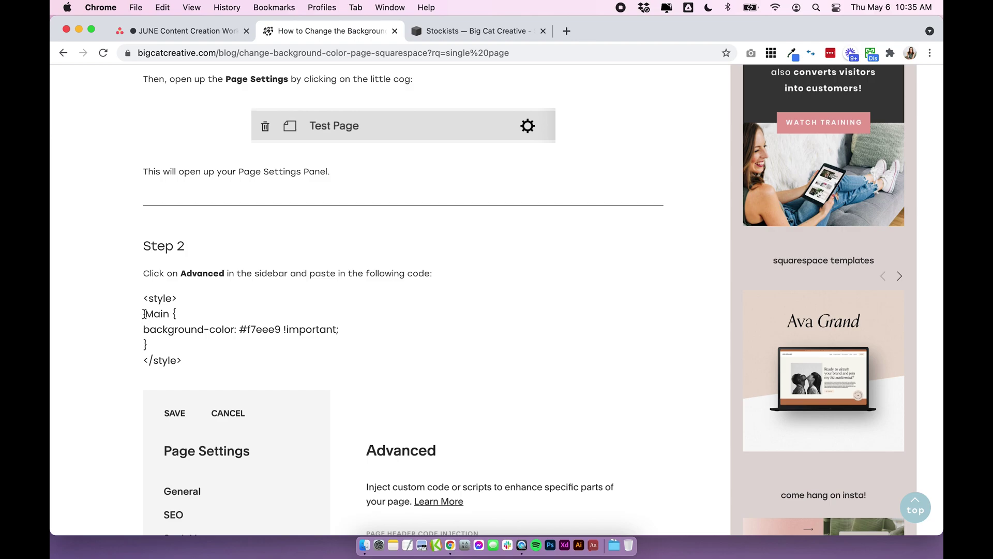
pyautogui.moveTo(142, 315); pyautogui.dragTo(235, 330)
pyautogui.click(156, 331)
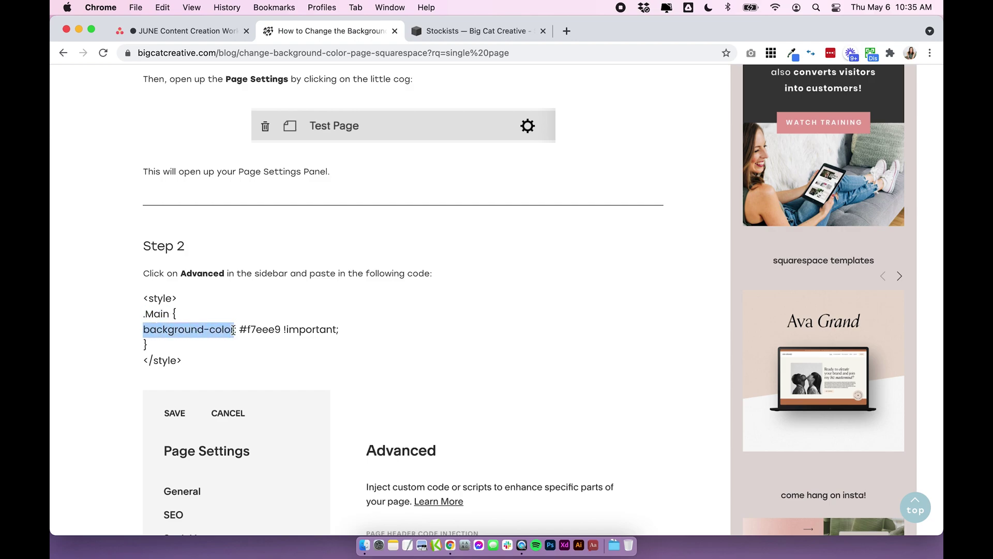
pyautogui.click(230, 330)
pyautogui.doubleClick(254, 329)
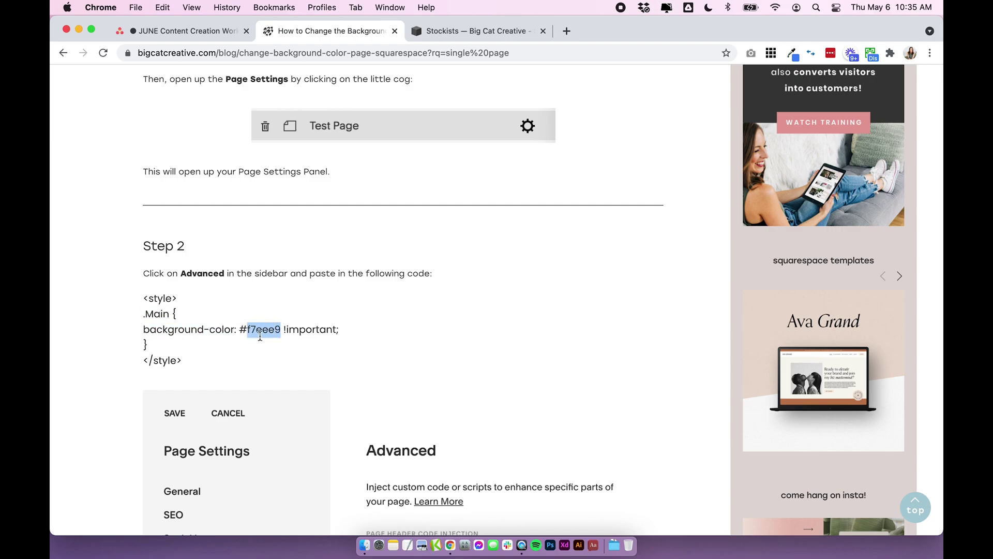
pyautogui.moveTo(200, 363); pyautogui.dragTo(137, 299)
pyautogui.press('super+c')
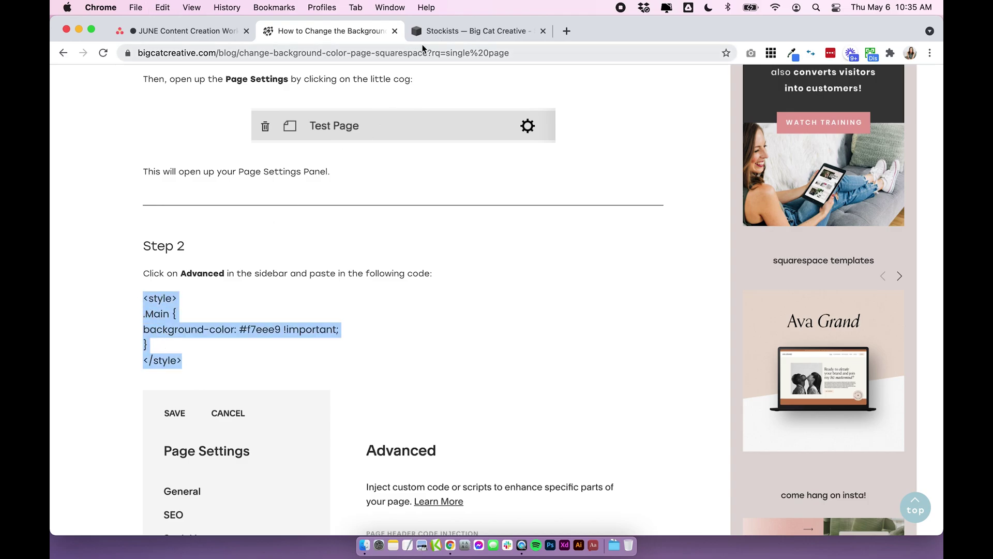
pyautogui.click(440, 31)
# Step: Paste the .Main #f7eee9 snippet into Page Header Code Injection and save
pyautogui.press('super+v')
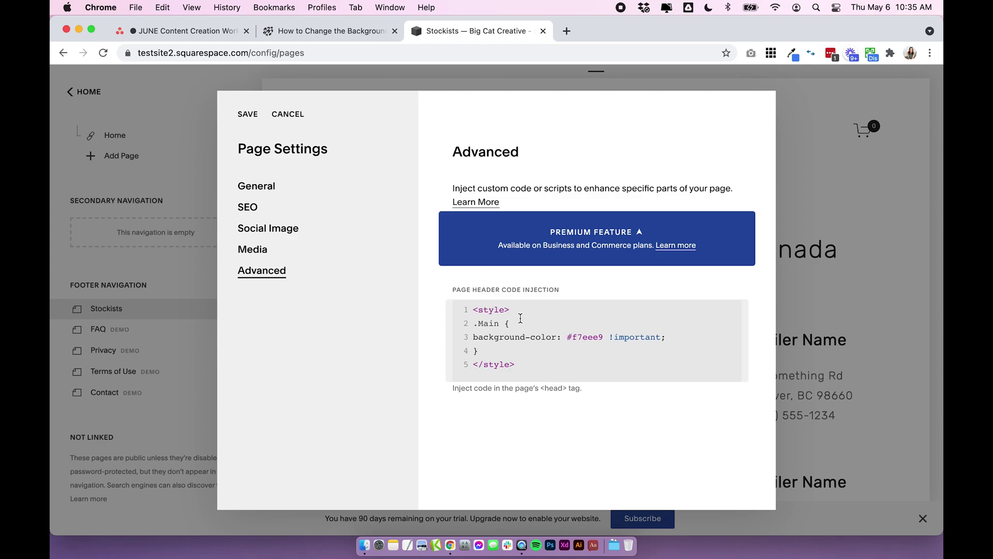
pyautogui.moveTo(567, 337)
pyautogui.mouseDown()
pyautogui.moveTo(603, 337)
pyautogui.moveTo(567, 337)
pyautogui.mouseUp()
pyautogui.click(603, 339)
pyautogui.click(706, 333)
pyautogui.click(571, 360)
pyautogui.click(557, 337)
pyautogui.click(247, 114)
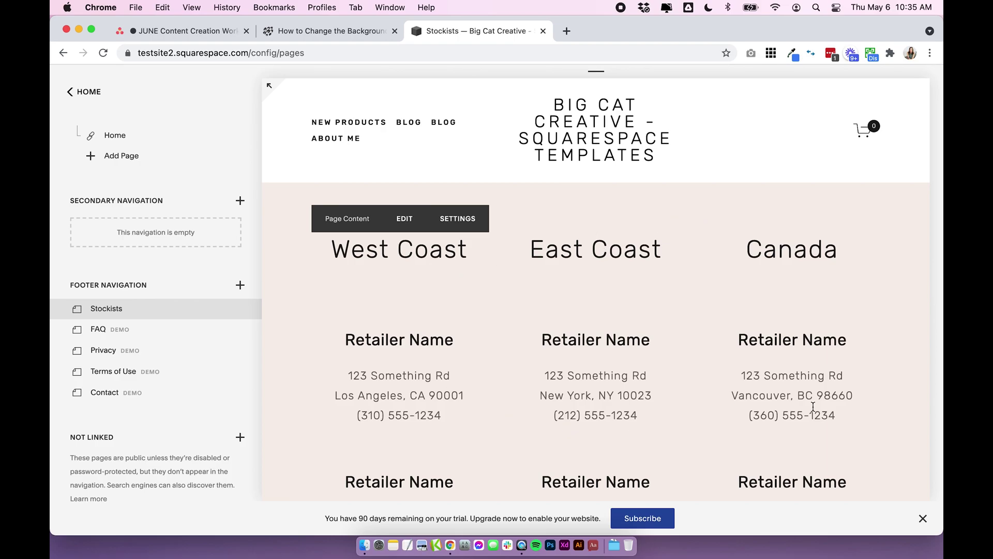
# Step: Compare the white FAQ page with the peach Stockists page preview
pyautogui.scroll(-10, 600, 315)
pyautogui.scroll(10, 594, 316)
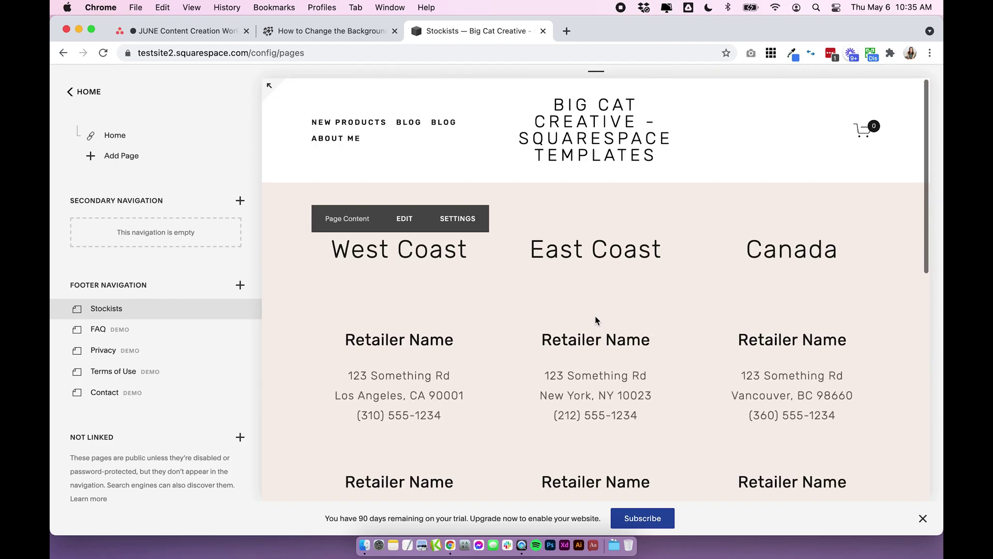
pyautogui.click(97, 329)
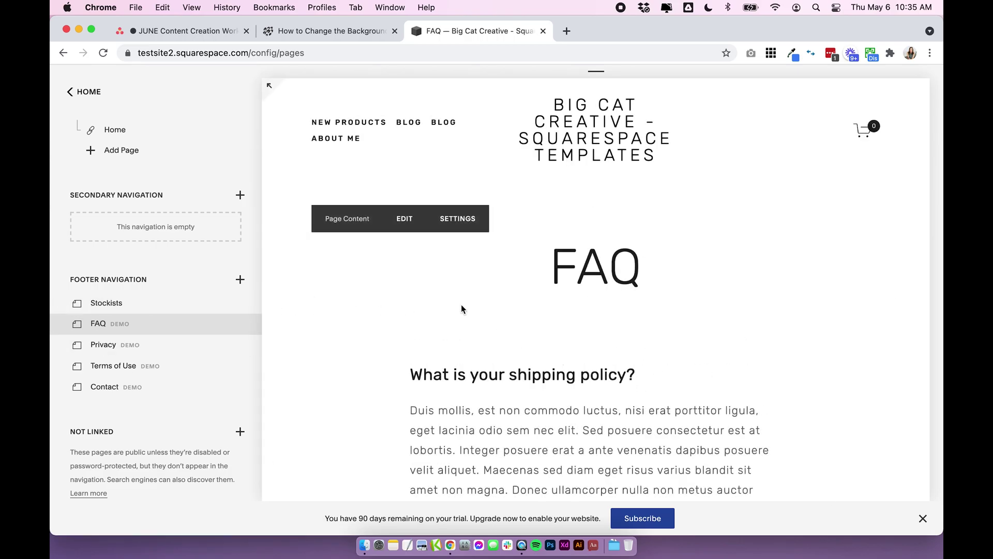
pyautogui.scroll(-10, 462, 309)
pyautogui.scroll(10, 460, 310)
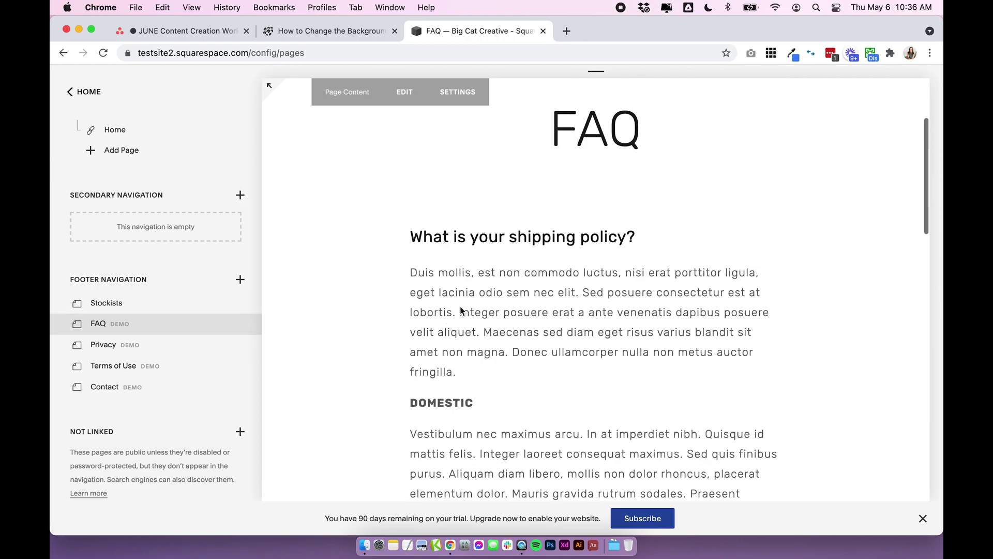
pyautogui.click(103, 311)
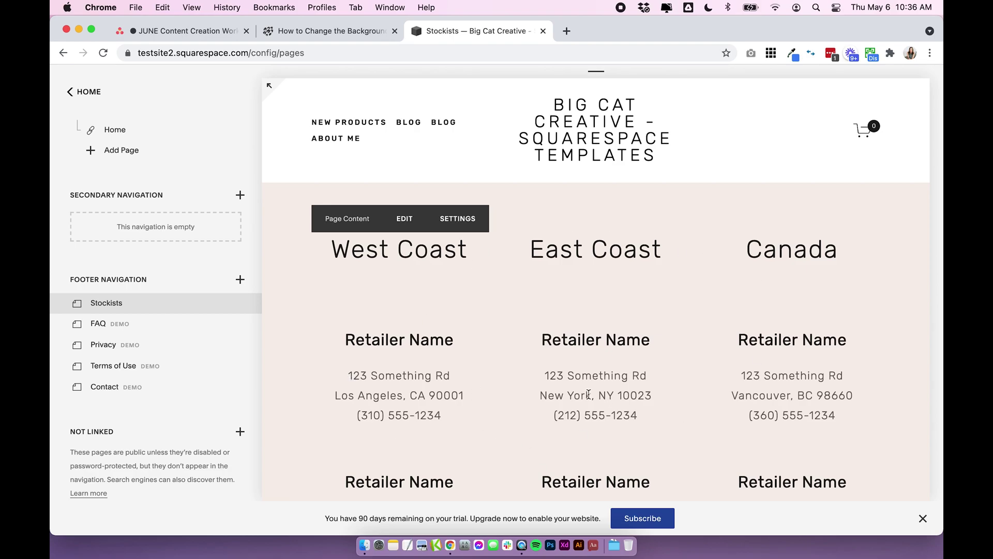
pyautogui.scroll(-2, 584, 383)
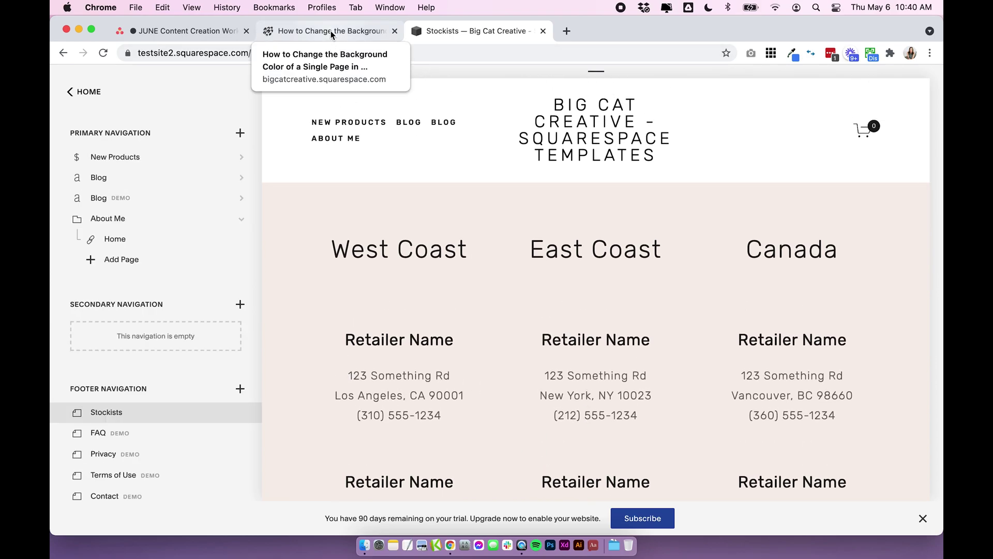
pyautogui.click(331, 30)
pyautogui.scroll(3, 443, 226)
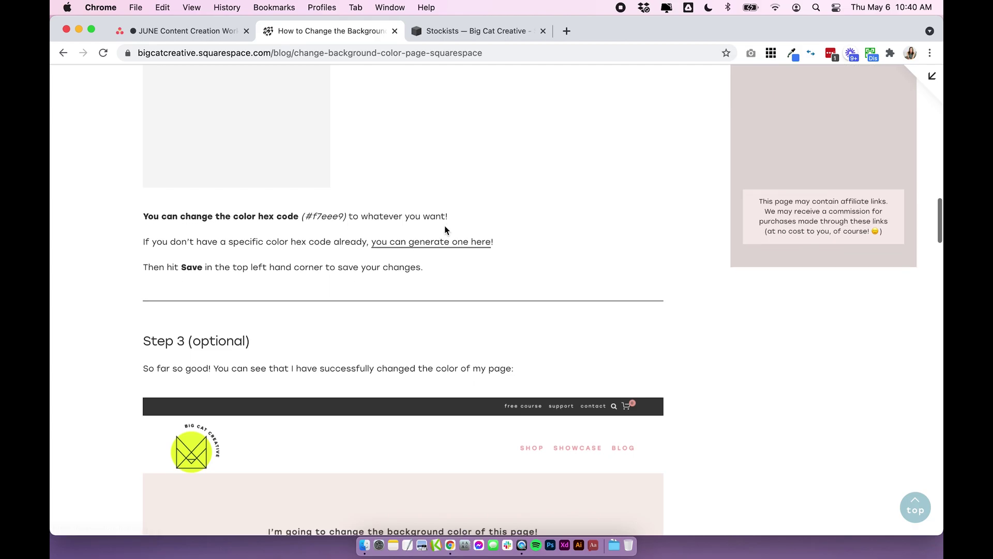
pyautogui.scroll(-2, 445, 225)
pyautogui.scroll(3, 343, 186)
pyautogui.scroll(-9, 341, 192)
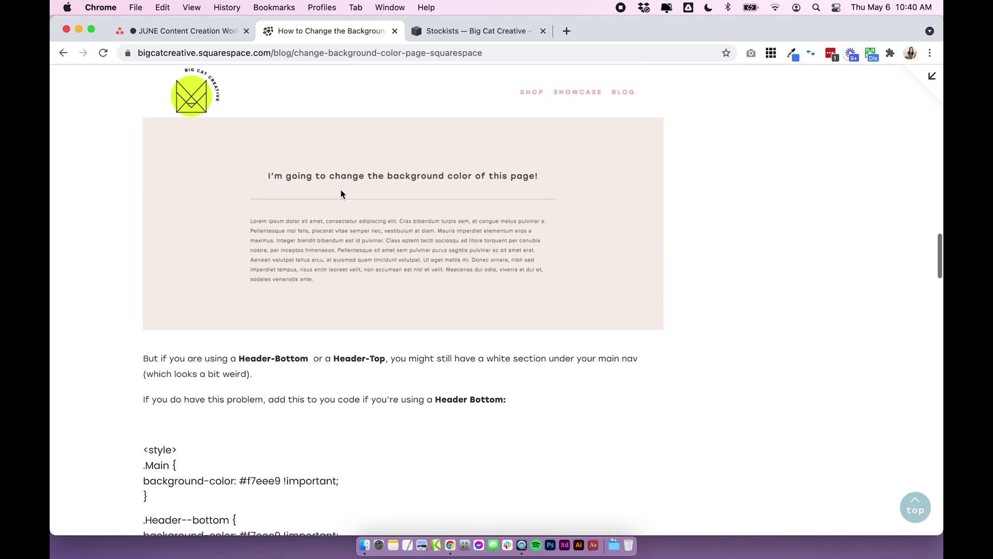
pyautogui.scroll(-8, 237, 409)
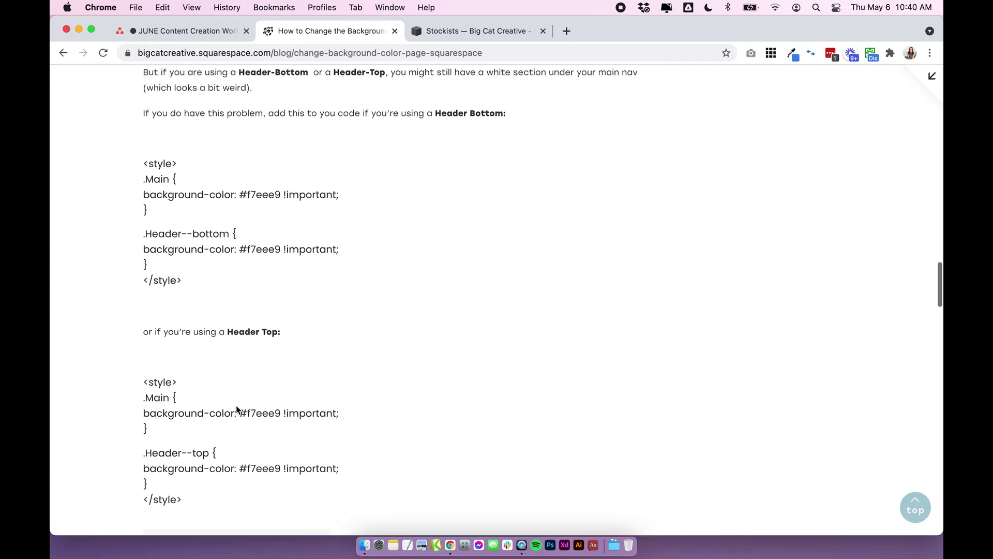
pyautogui.scroll(2, 340, 204)
pyautogui.click(469, 31)
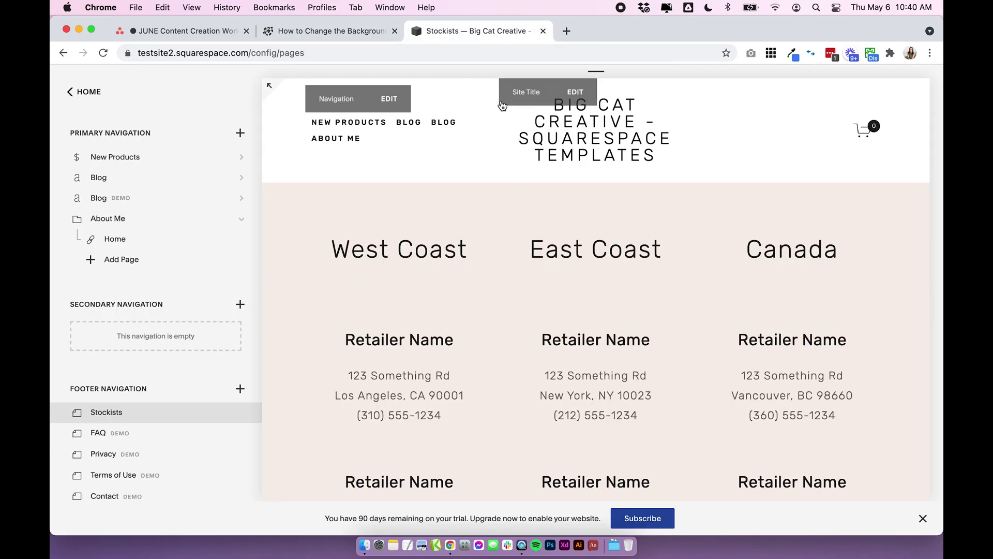
pyautogui.click(324, 30)
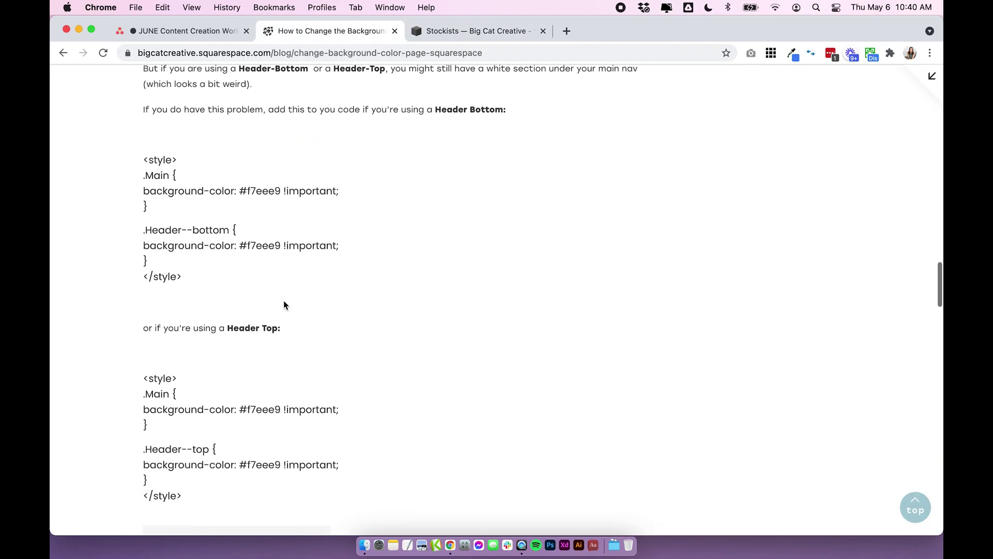
pyautogui.moveTo(144, 228); pyautogui.dragTo(251, 228)
pyautogui.click(251, 228)
pyautogui.scroll(-3, 251, 229)
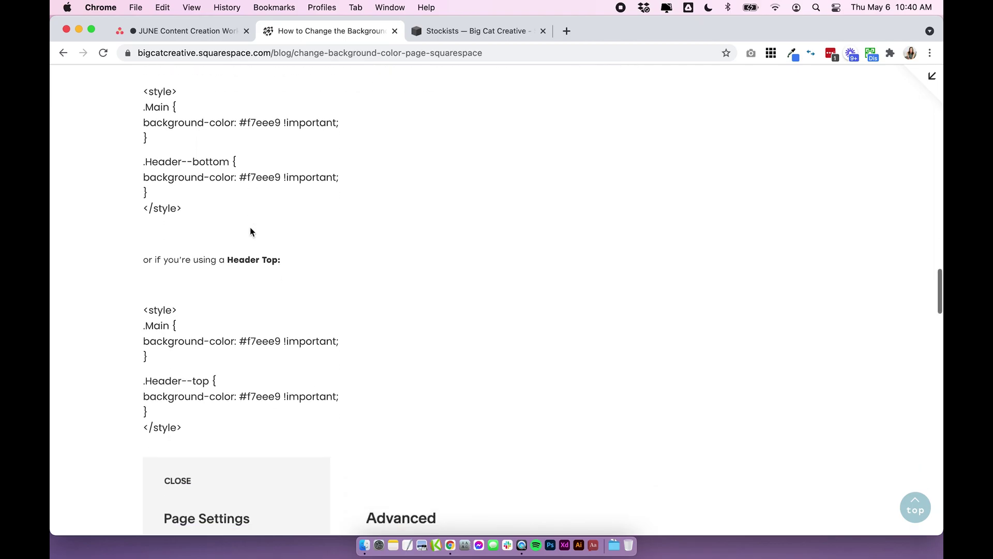
pyautogui.moveTo(145, 364); pyautogui.dragTo(265, 385)
pyautogui.click(265, 385)
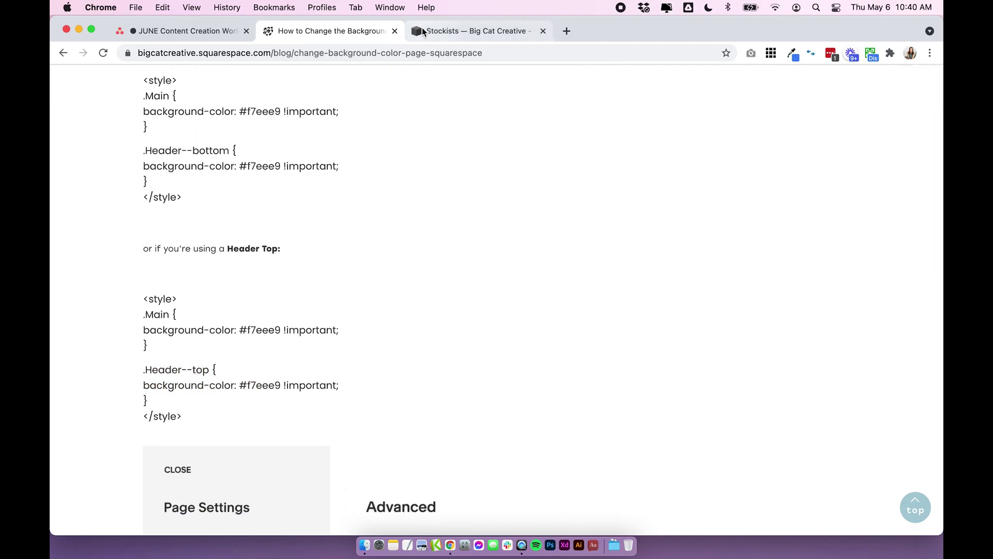
pyautogui.click(472, 34)
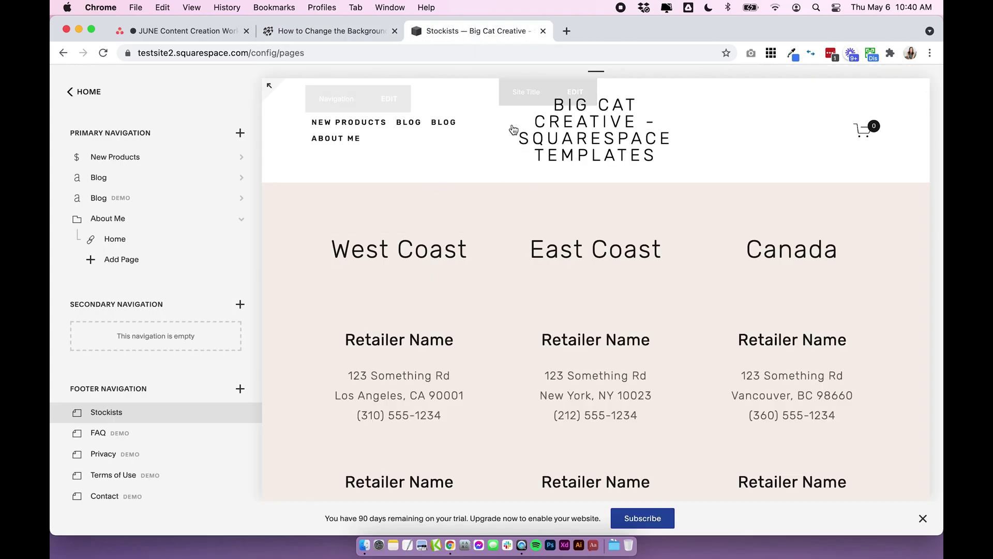
pyautogui.click(311, 29)
pyautogui.click(472, 32)
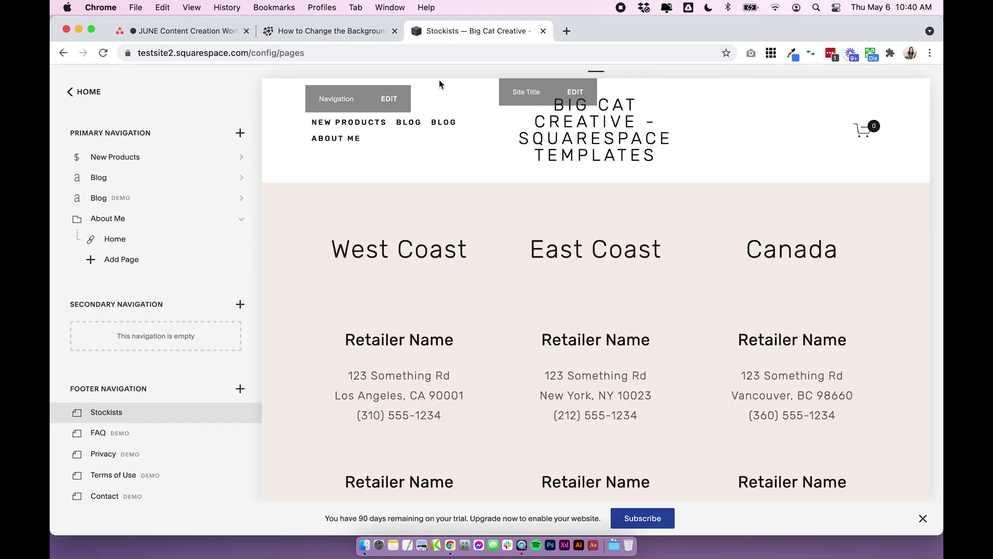
pyautogui.moveTo(241, 414)
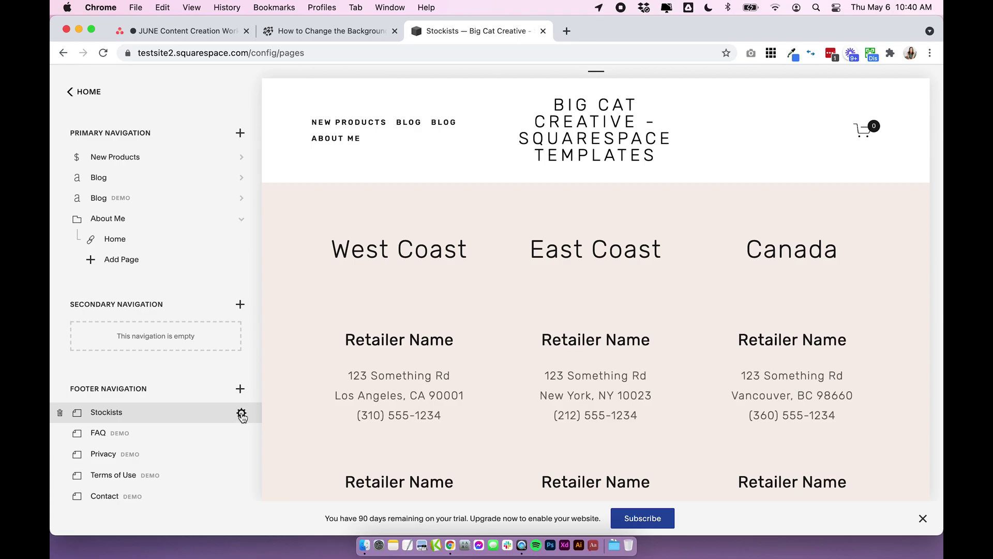
# Step: Reopen the Stockists Advanced code settings and compare its .Main rule with the tutorial
pyautogui.click(241, 414)
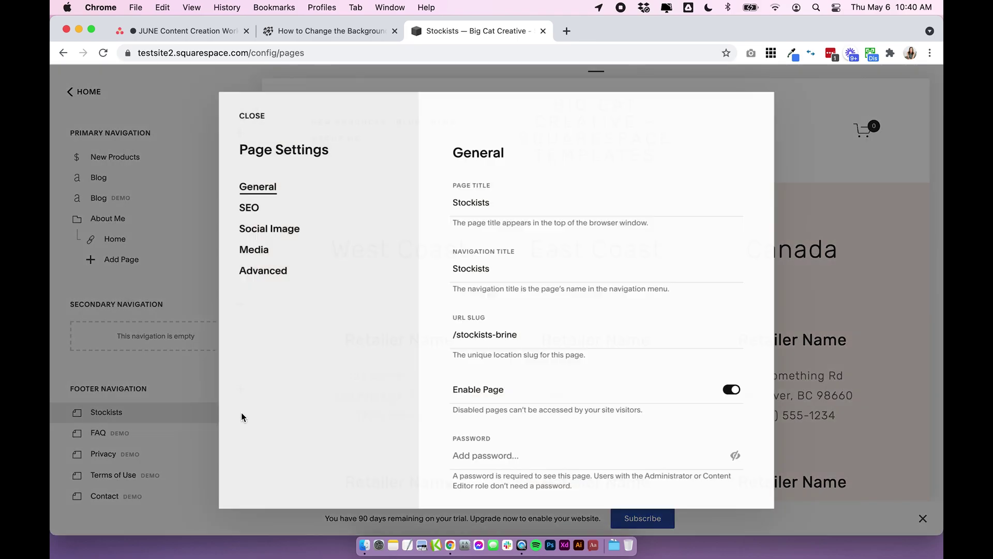
pyautogui.click(252, 250)
pyautogui.click(305, 282)
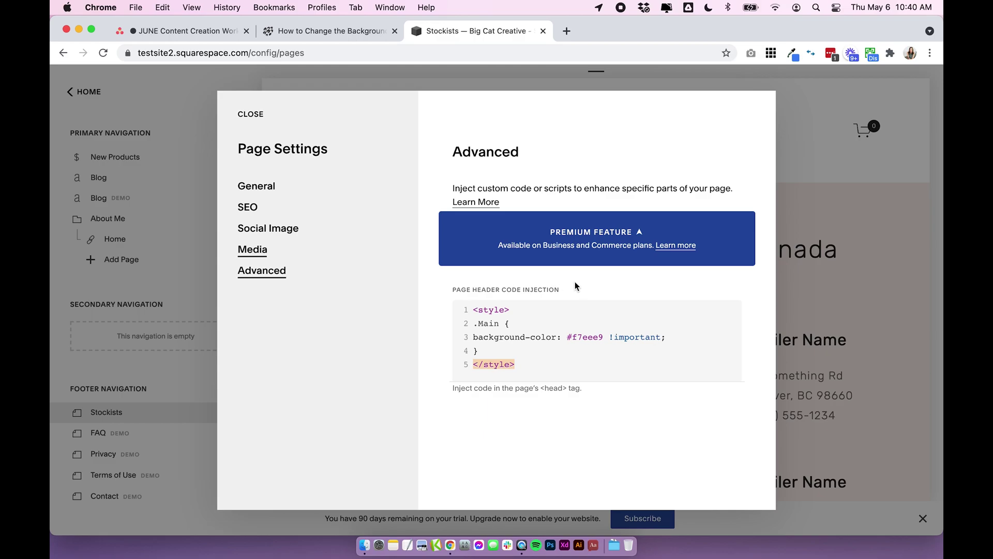
pyautogui.click(329, 31)
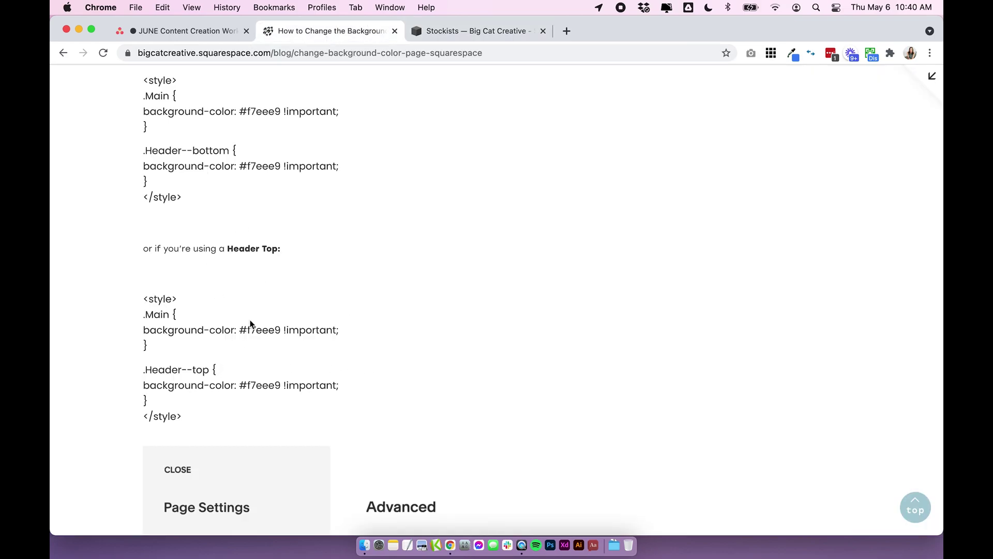
pyautogui.moveTo(145, 299); pyautogui.dragTo(168, 346)
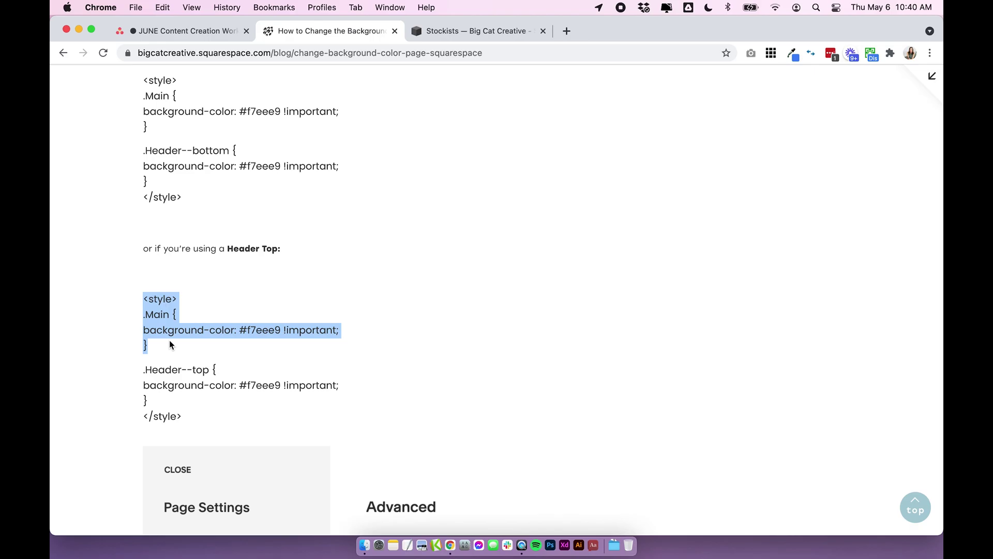
pyautogui.click(172, 348)
pyautogui.click(458, 32)
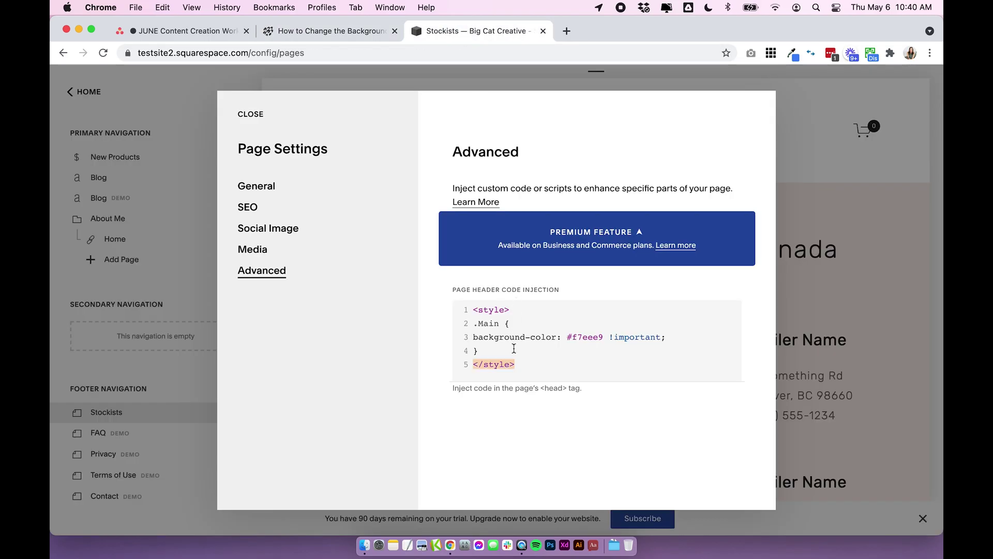
pyautogui.moveTo(474, 321); pyautogui.dragTo(473, 350)
# Step: Copy the .Header--top rule from the tutorial and paste it below the .Main rule
pyautogui.click(336, 30)
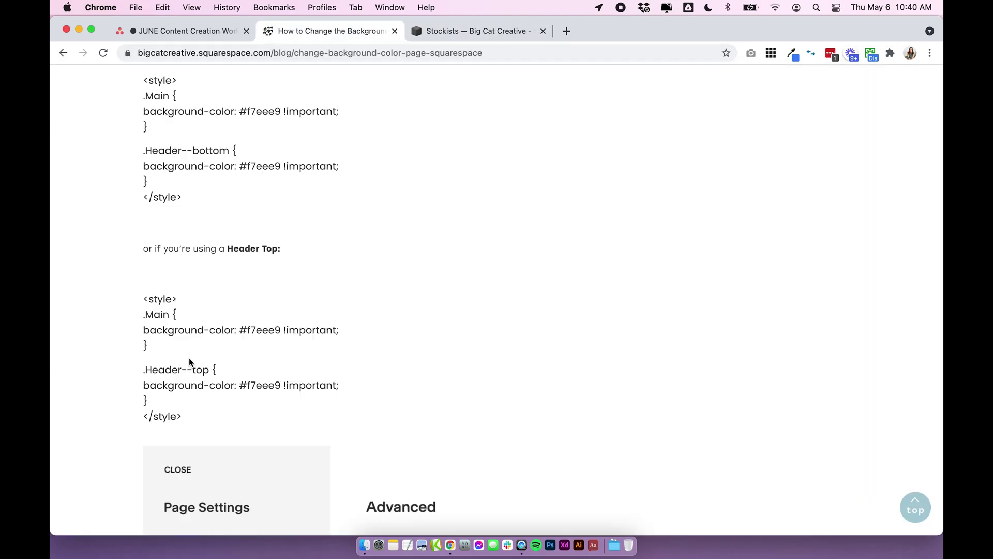
pyautogui.moveTo(144, 369); pyautogui.dragTo(173, 402)
pyautogui.press('cmd+c')
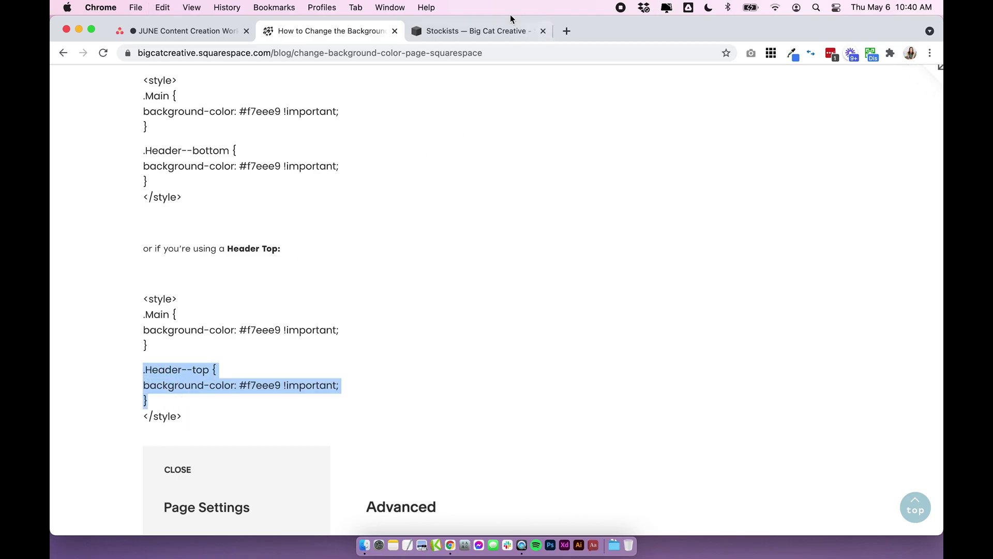
pyautogui.click(470, 31)
pyautogui.click(502, 350)
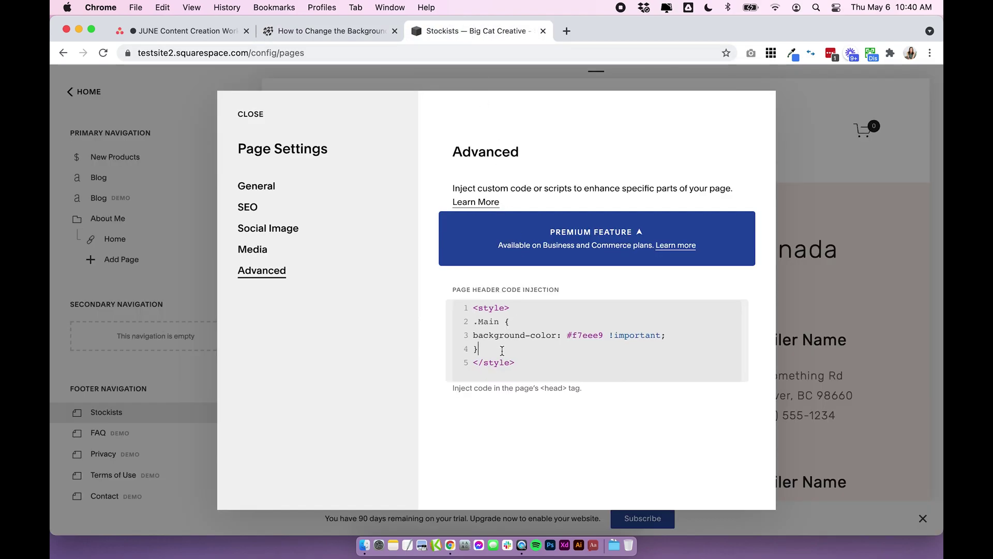
pyautogui.press('Return')
pyautogui.press('Return')
pyautogui.press('cmd+v')
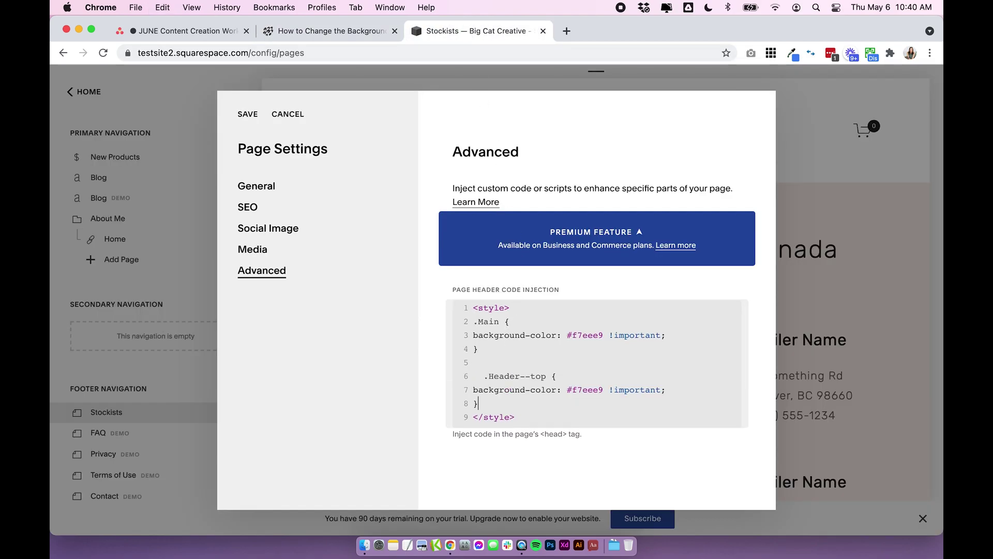
pyautogui.moveTo(484, 376); pyautogui.dragTo(465, 379)
pyautogui.press('BackSpace')
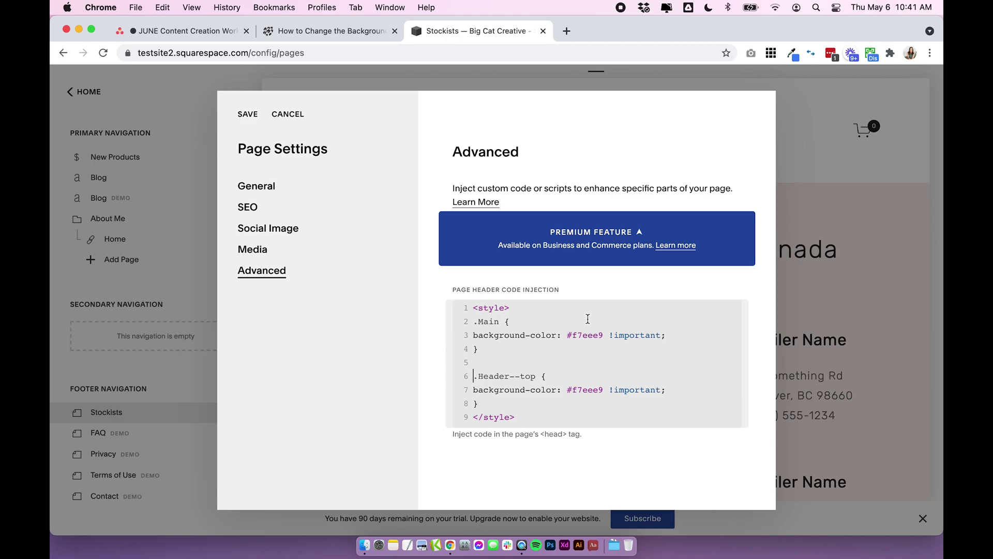
# Step: Check the #f7eee9 value against the Header top snippet and save the page settings
pyautogui.click(302, 36)
pyautogui.moveTo(165, 430); pyautogui.dragTo(124, 288)
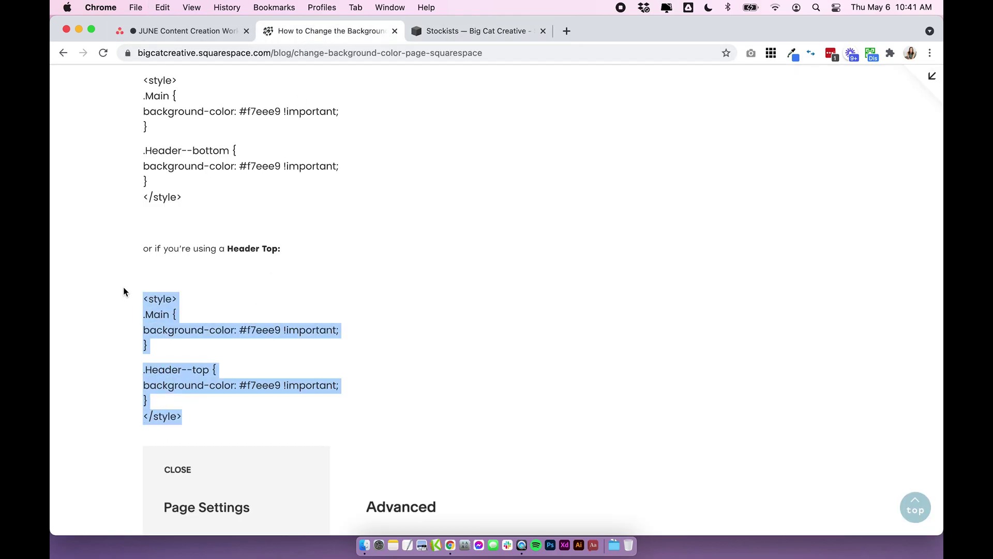
pyautogui.click(446, 35)
pyautogui.click(541, 390)
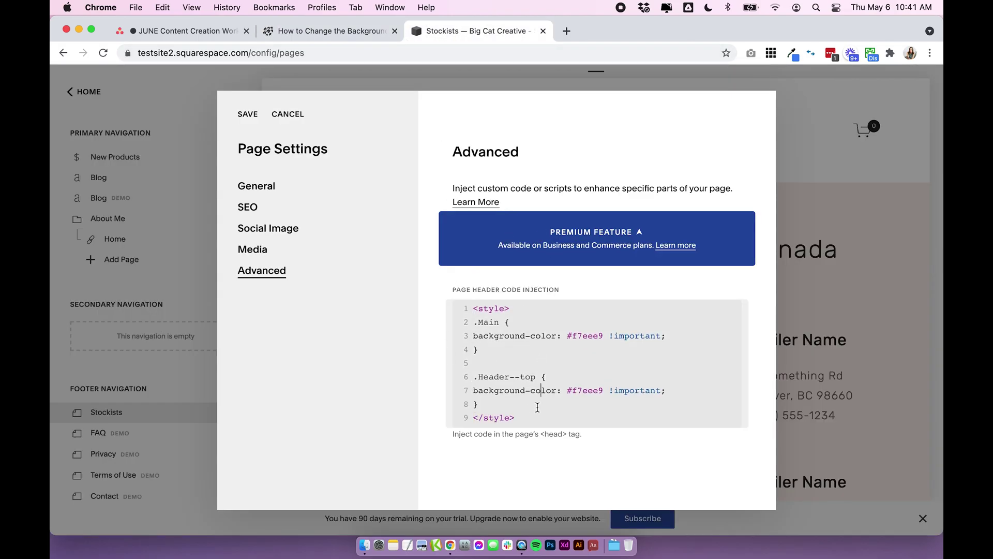
pyautogui.scroll(-1, 592, 408)
pyautogui.doubleClick(587, 382)
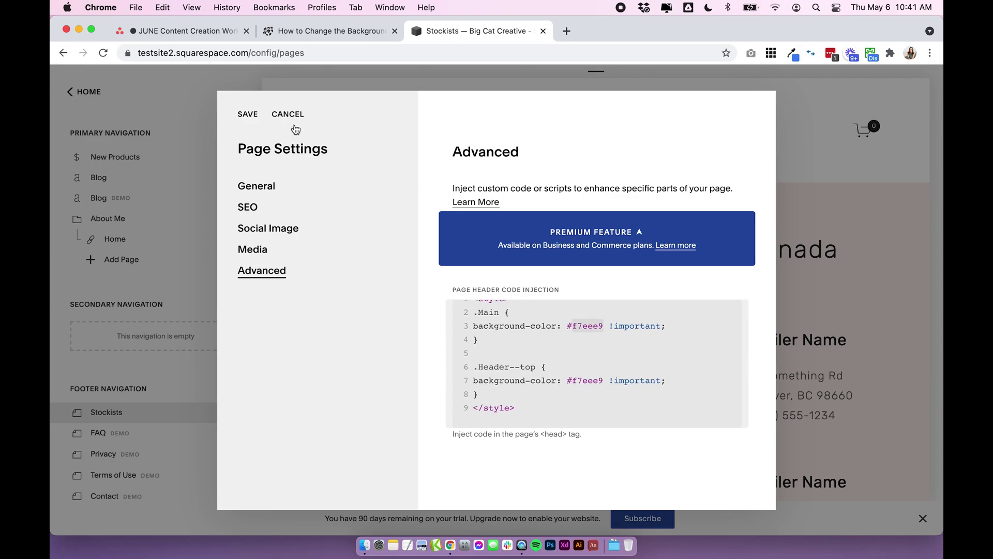
pyautogui.click(254, 118)
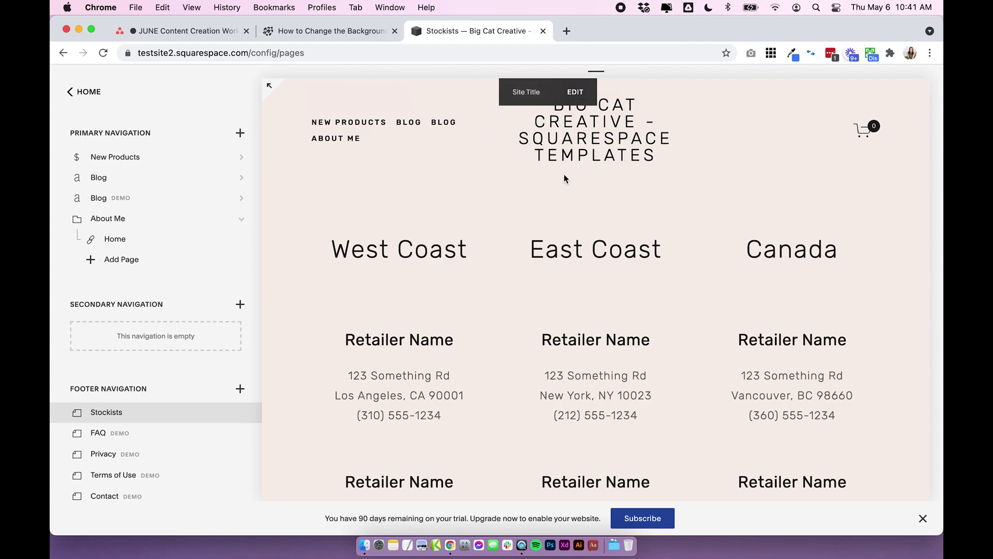
# Step: Switch to FAQ and back to Stockists to confirm only Stockists is peach
pyautogui.click(115, 437)
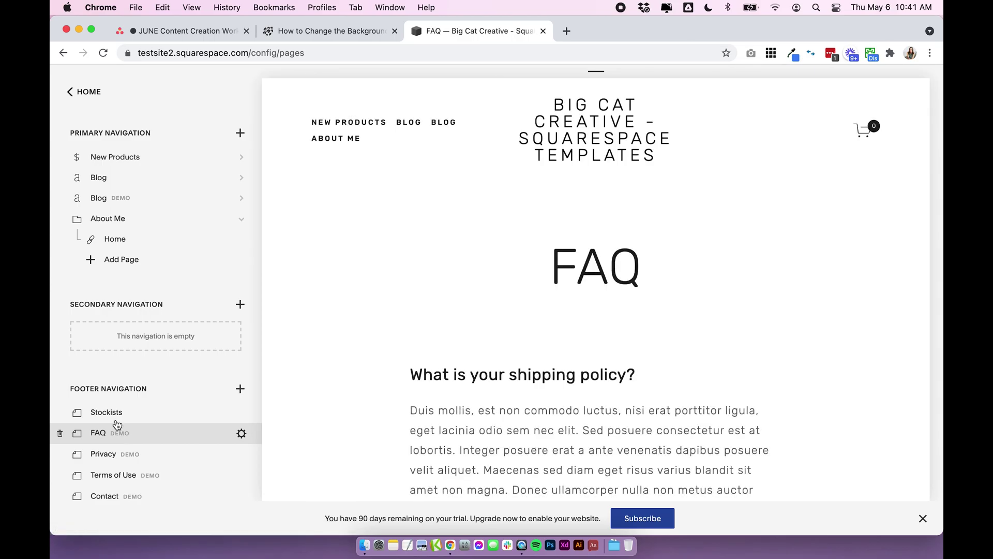
pyautogui.click(120, 413)
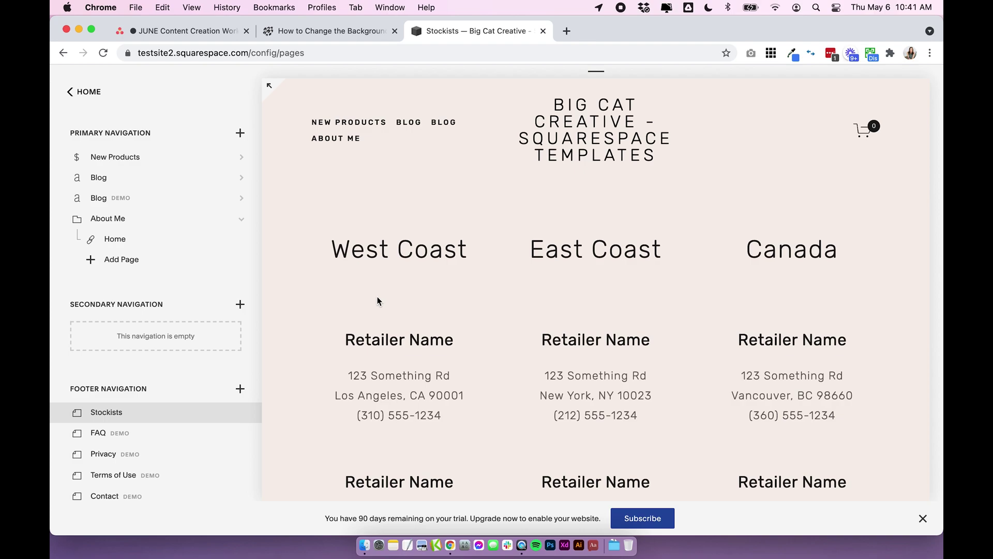
pyautogui.moveTo(479, 172)
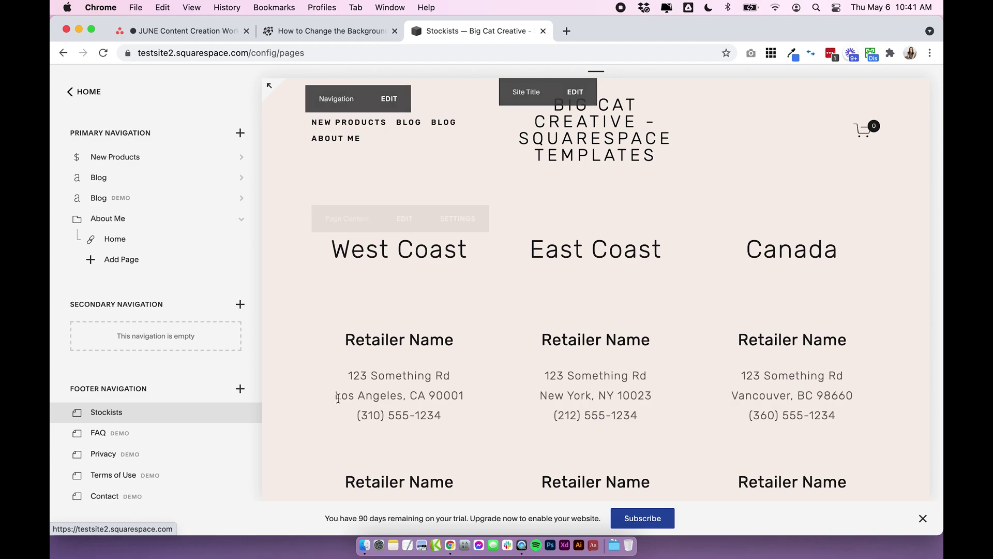
pyautogui.moveTo(241, 413)
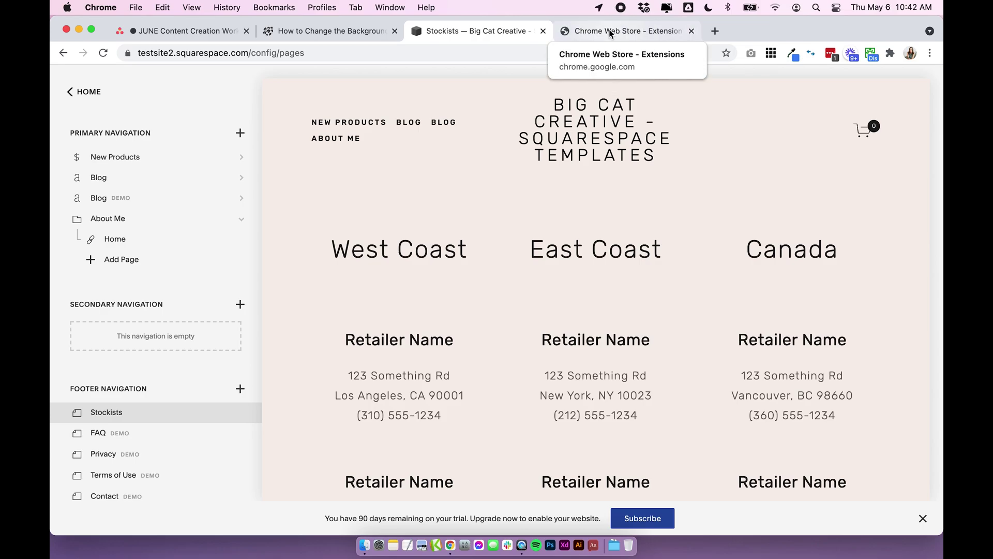
# Step: Review the Squarespace ID Finder extension listing in the Chrome Web Store
pyautogui.click(610, 32)
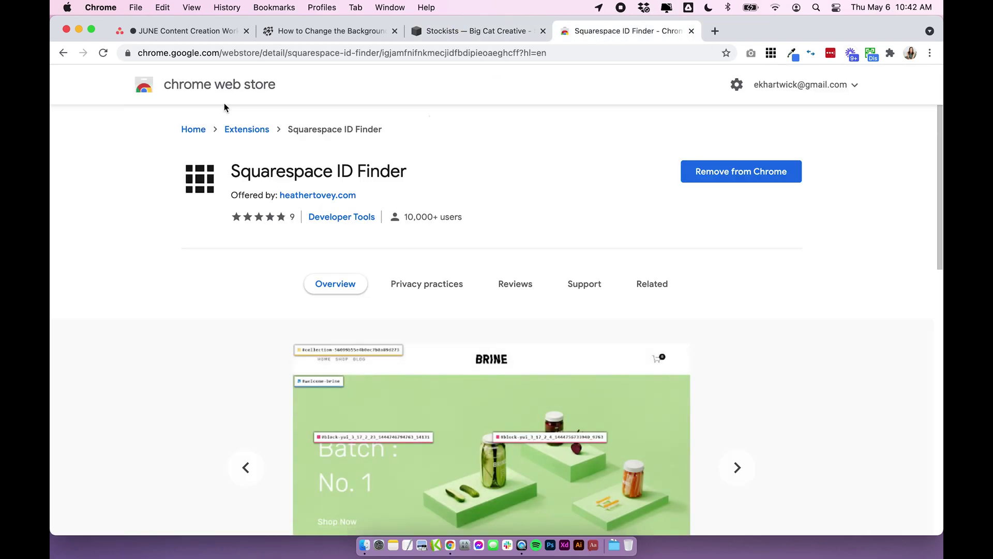
pyautogui.moveTo(228, 166); pyautogui.dragTo(197, 178)
pyautogui.click(431, 162)
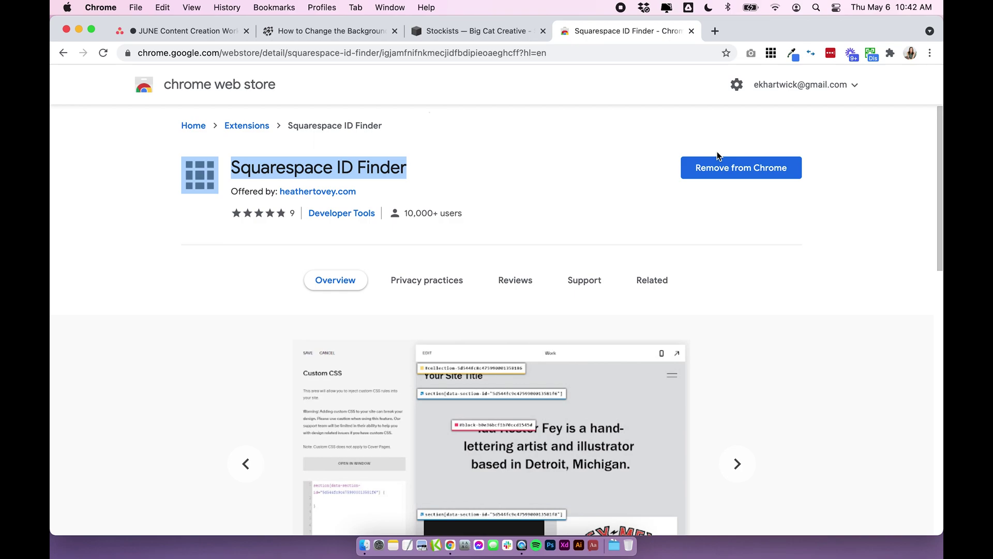
pyautogui.click(783, 231)
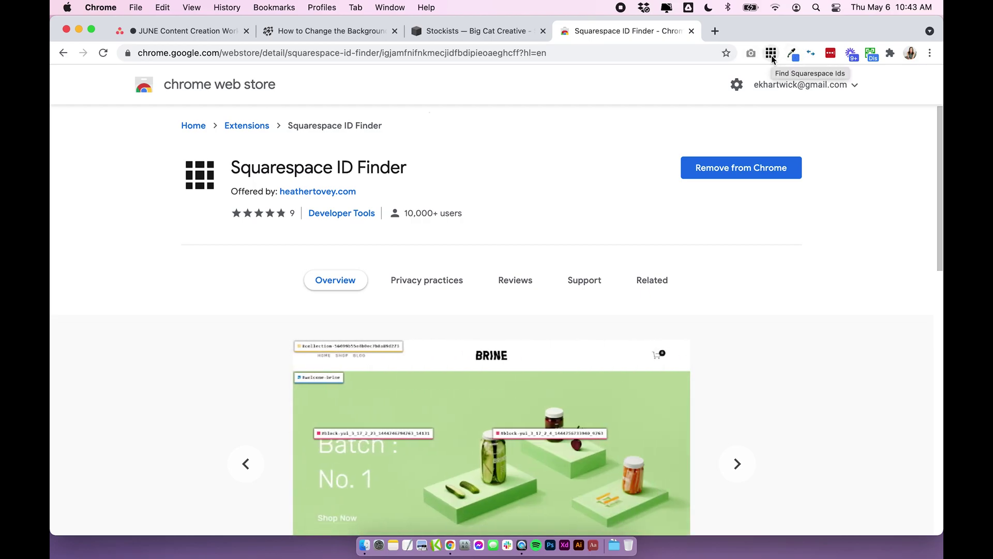
# Step: Delete all injected header code from the Stockists page and save
pyautogui.click(463, 34)
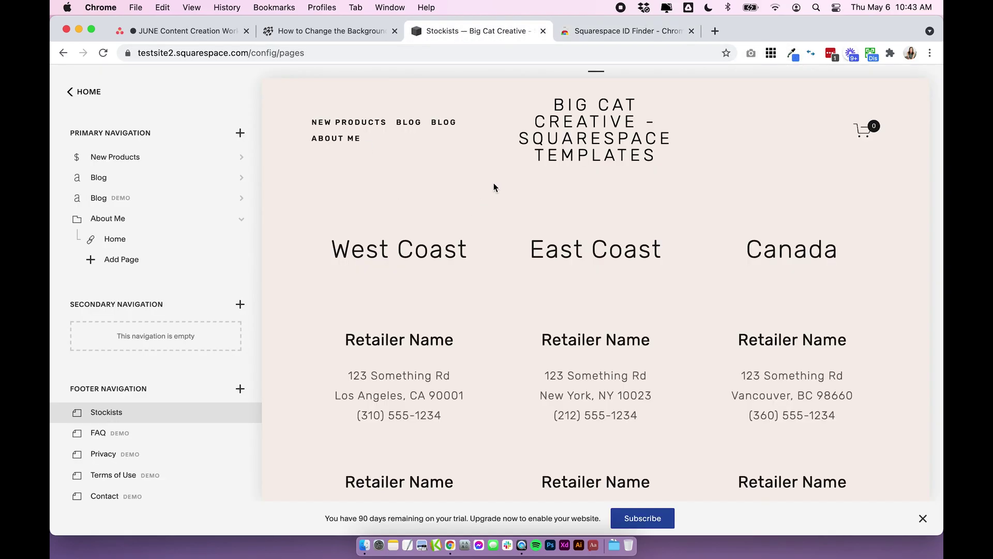
pyautogui.moveTo(241, 414)
pyautogui.click(242, 413)
pyautogui.click(257, 250)
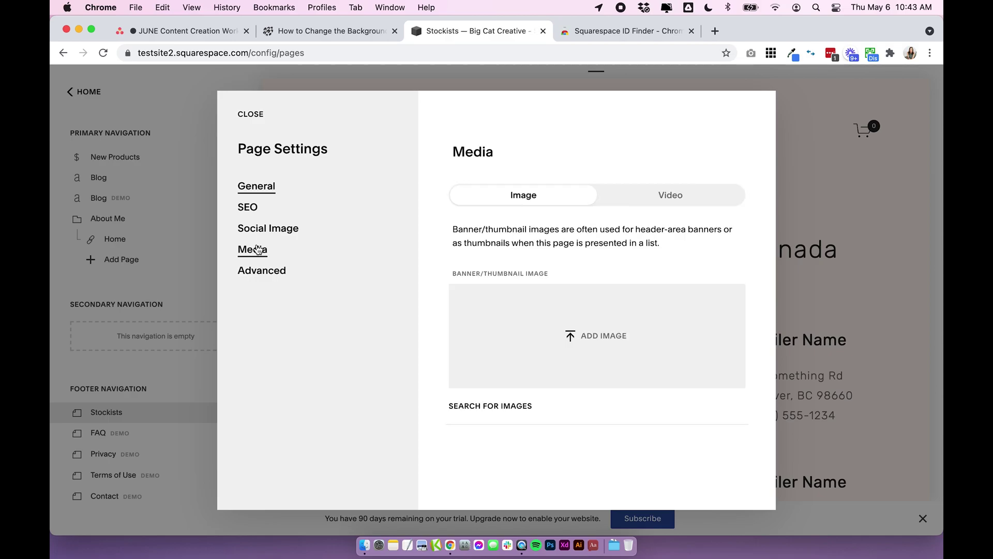
pyautogui.click(259, 271)
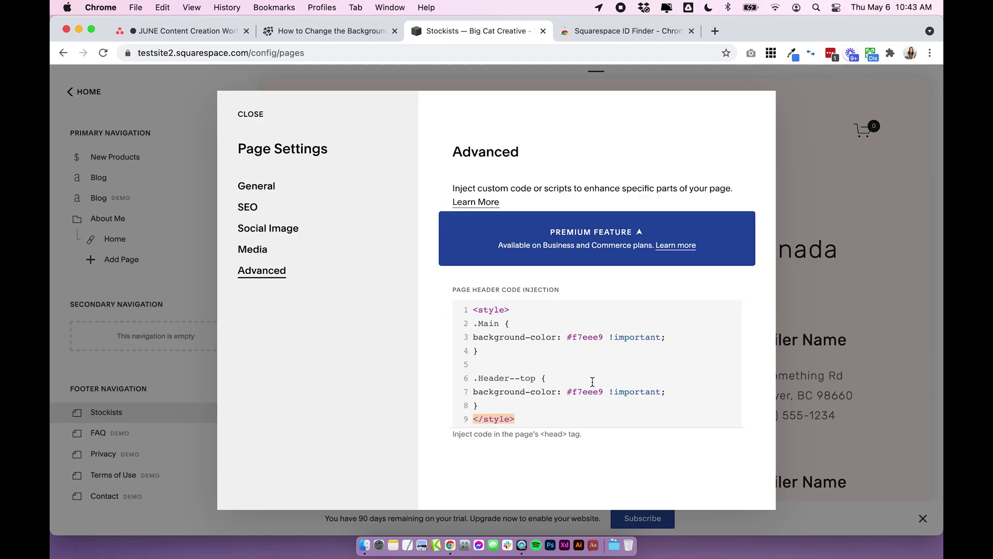
pyautogui.press('super+a')
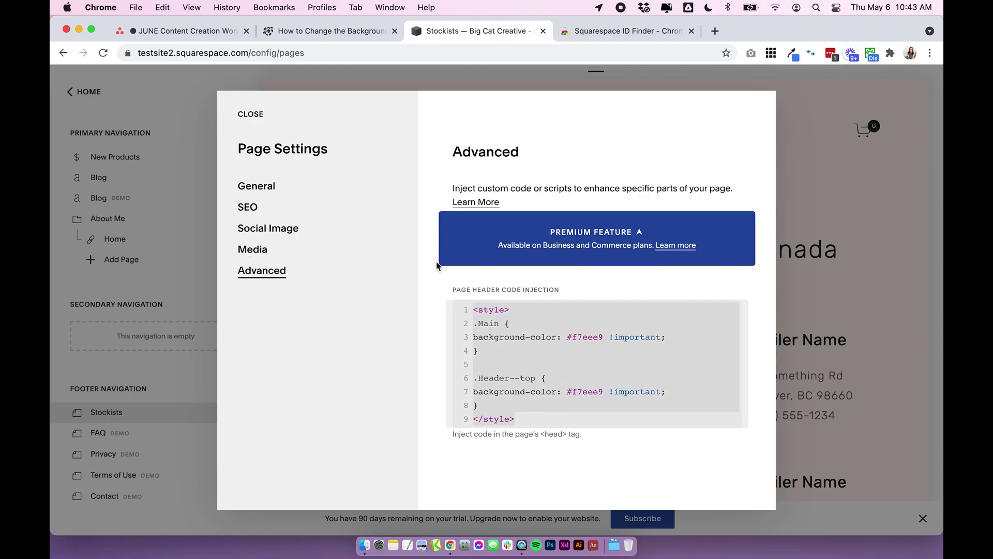
pyautogui.press('BackSpace')
pyautogui.click(247, 115)
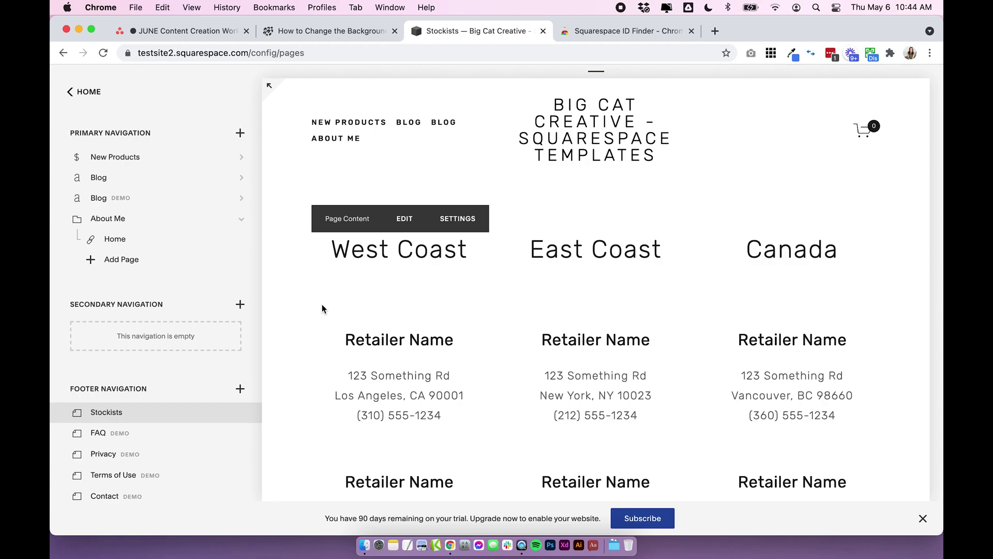
# Step: Return to the main menu and go into the Design settings
pyautogui.scroll(-3, 322, 305)
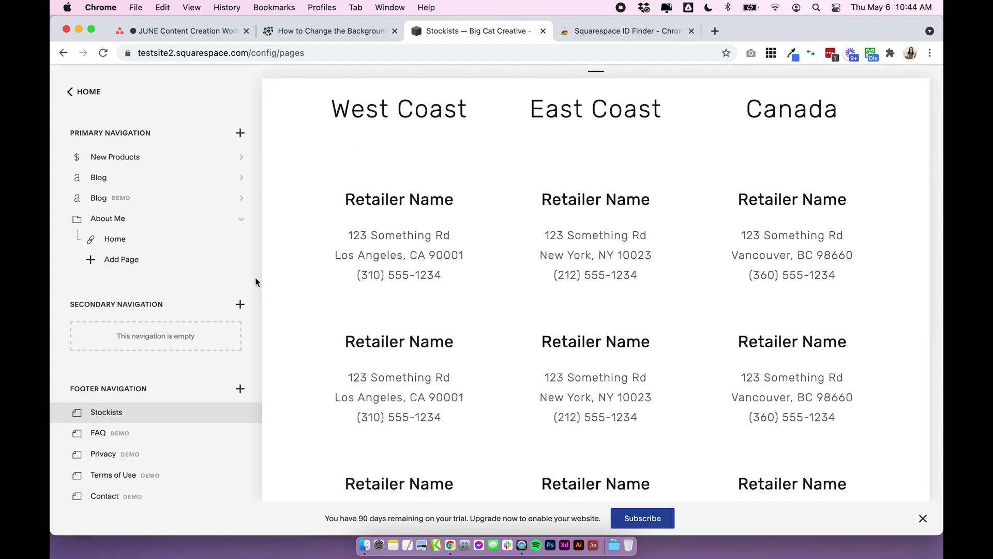
pyautogui.scroll(3, 299, 221)
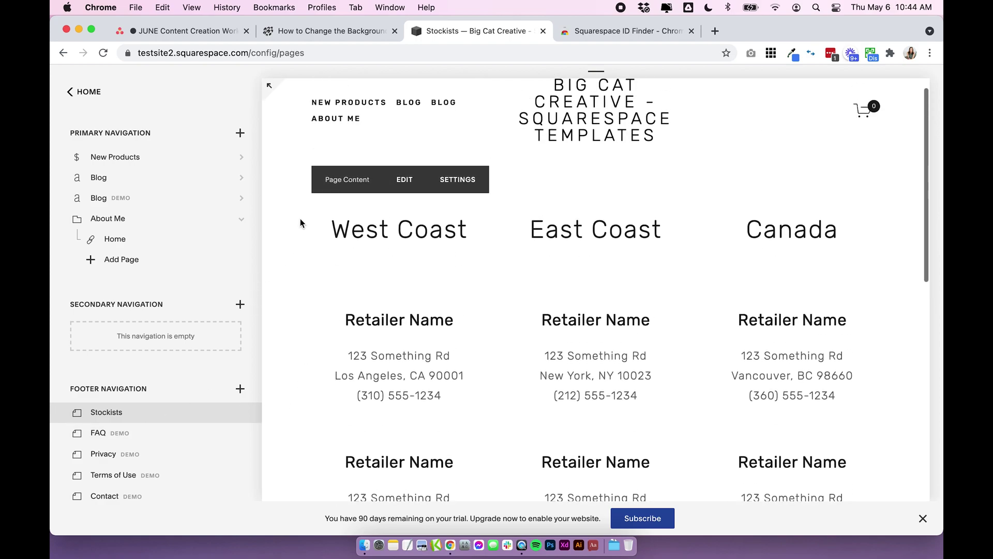
pyautogui.click(92, 92)
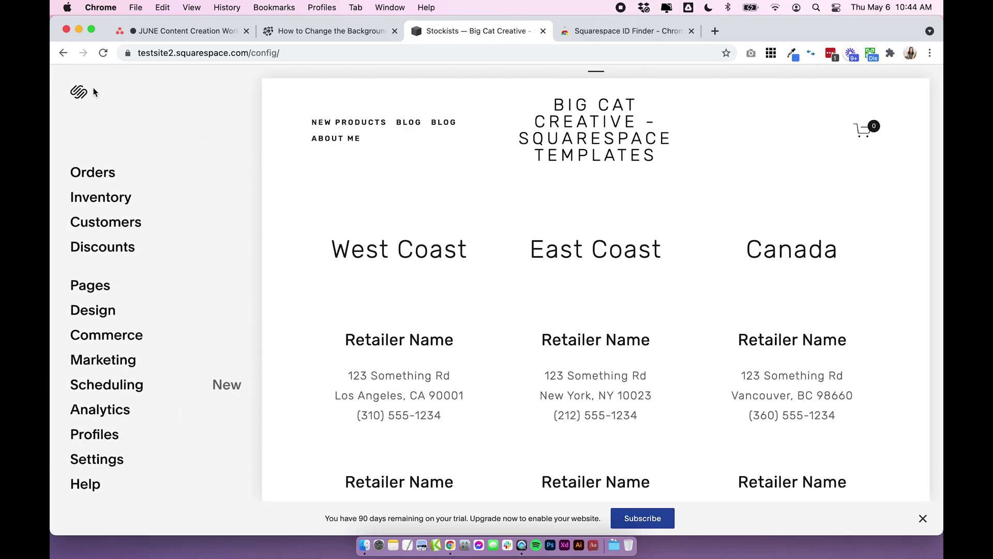
pyautogui.click(109, 312)
pyautogui.click(84, 361)
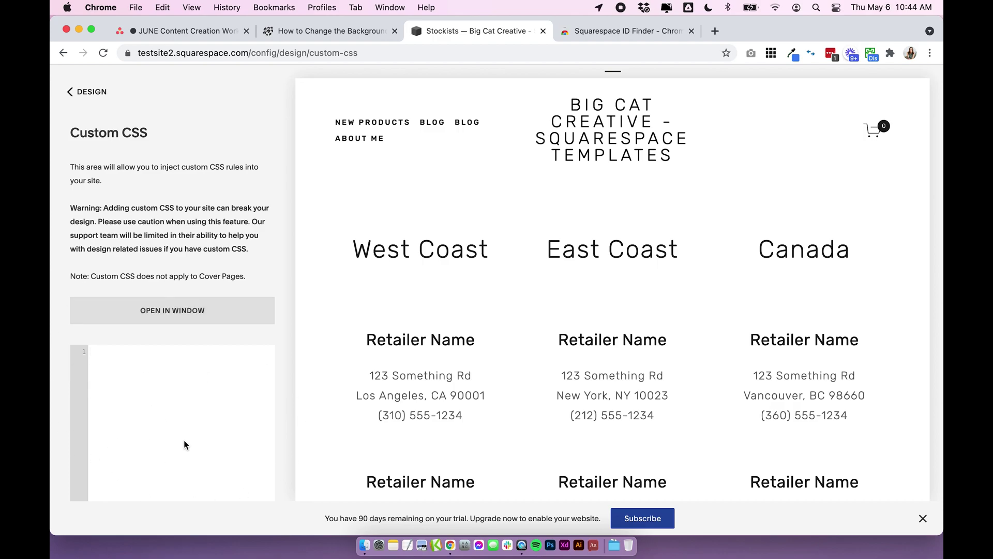
pyautogui.click(172, 385)
pyautogui.scroll(-3, 142, 187)
pyautogui.scroll(3, 129, 350)
# Step: Copy the Stockists ID #collection-60931d63825c812ad9b25011 via ID Finder labels, then hide the labels
pyautogui.click(769, 54)
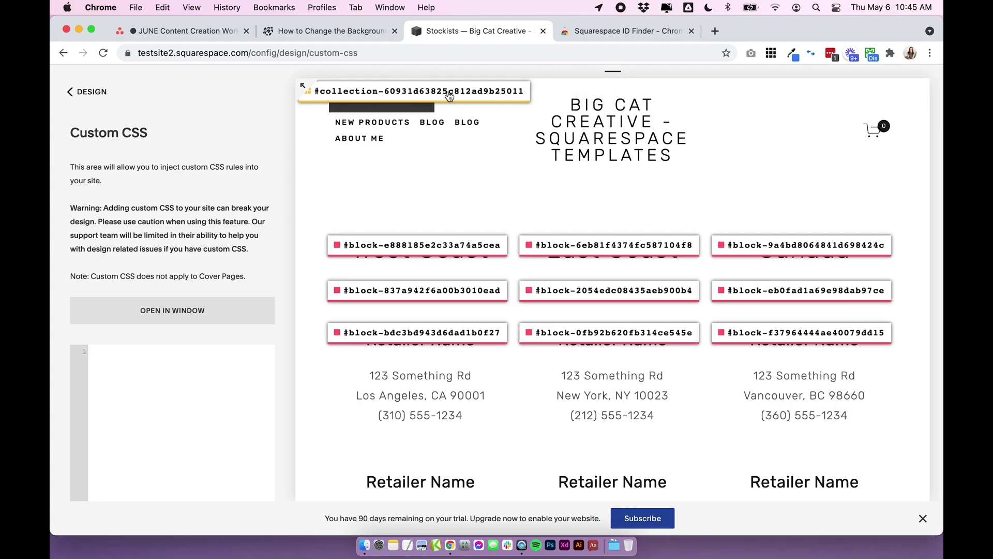
pyautogui.click(509, 92)
pyautogui.click(429, 96)
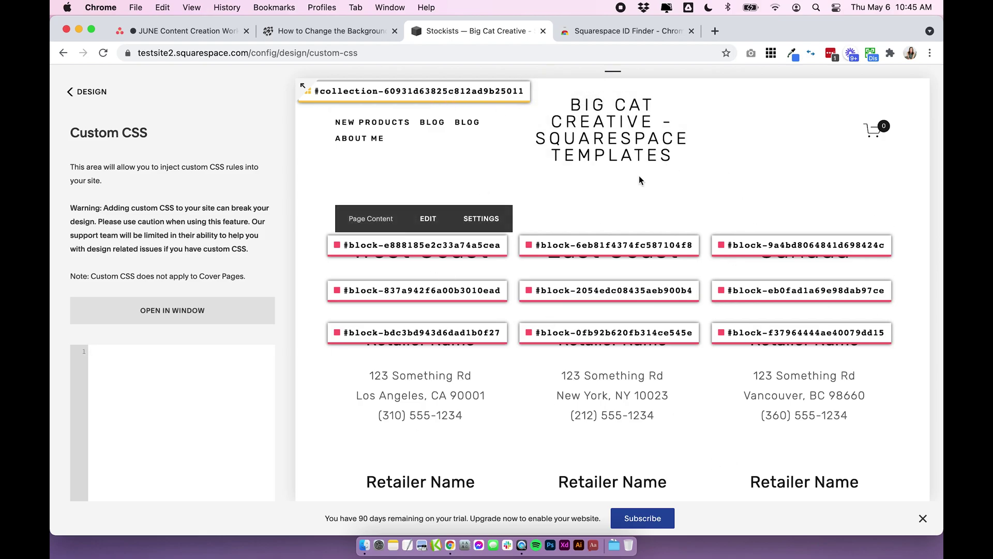
pyautogui.scroll(-3, 612, 234)
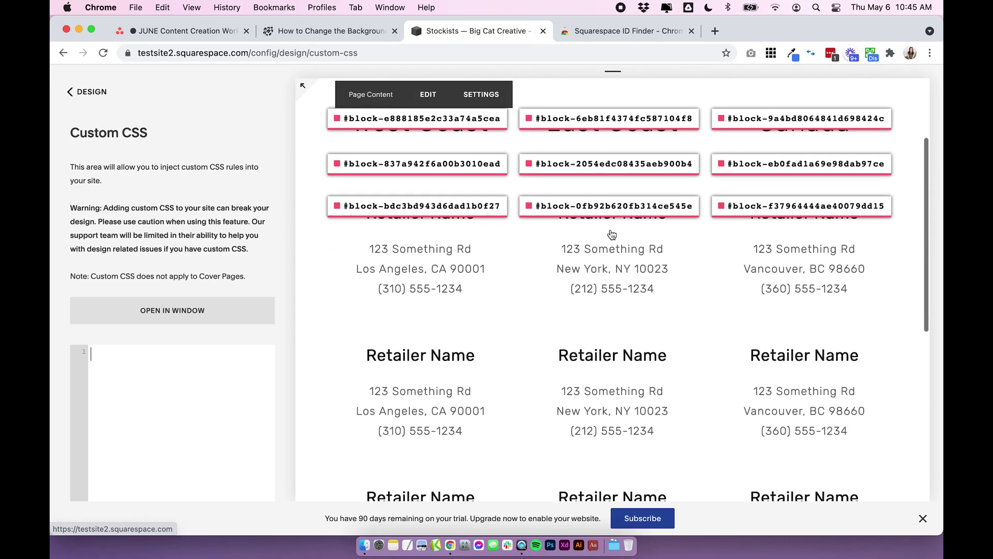
pyautogui.scroll(-2, 612, 235)
pyautogui.scroll(3, 612, 235)
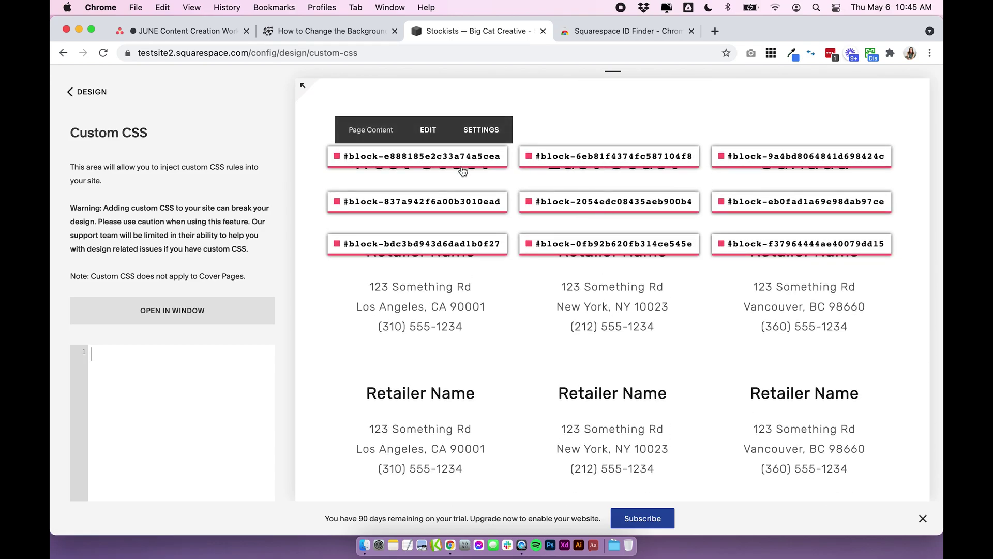
pyautogui.scroll(-6, 471, 315)
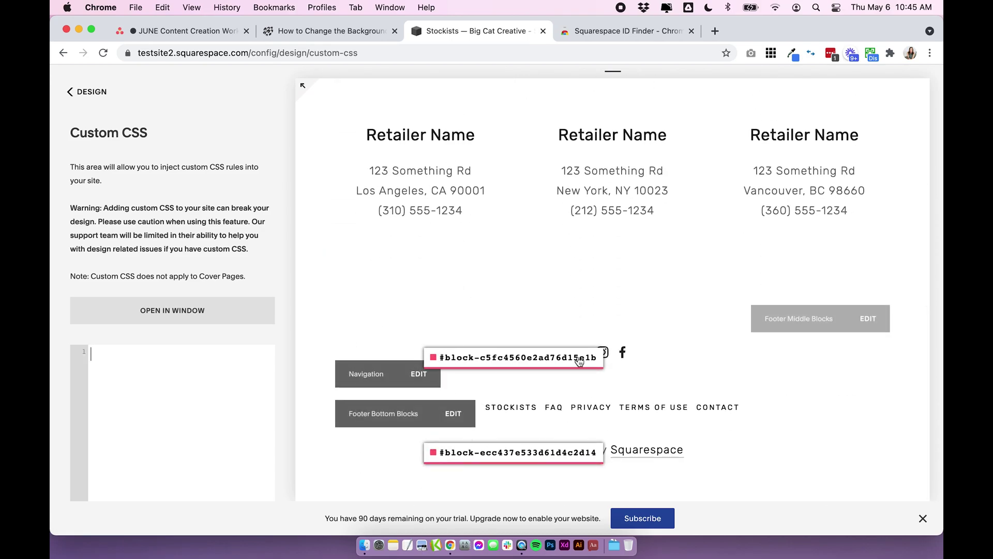
pyautogui.scroll(10, 526, 344)
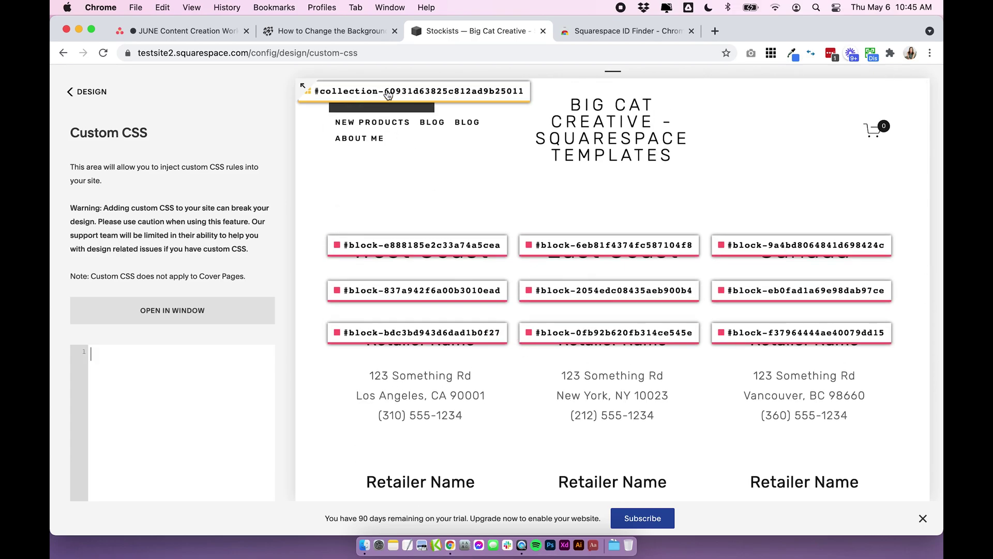
pyautogui.click(414, 92)
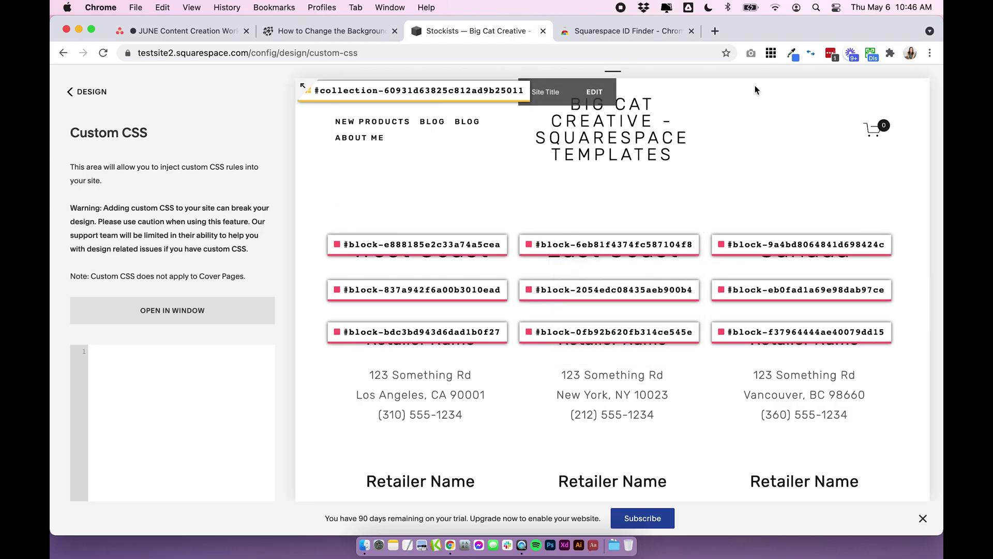
pyautogui.click(771, 54)
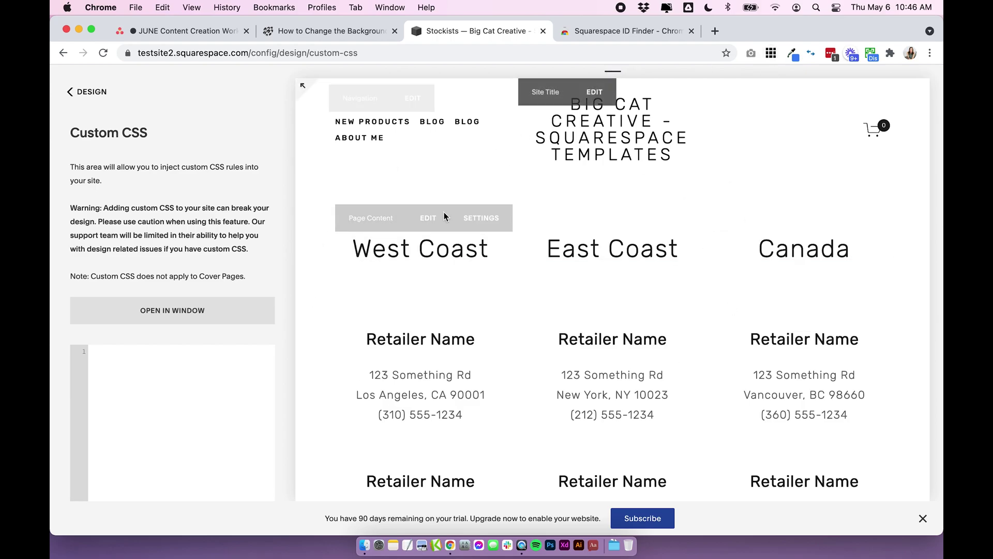
pyautogui.click(133, 361)
# Step: Paste #collection-60931d63825c812ad9b25011 into Custom CSS and add empty braces split across lines
pyautogui.rightClick(183, 271)
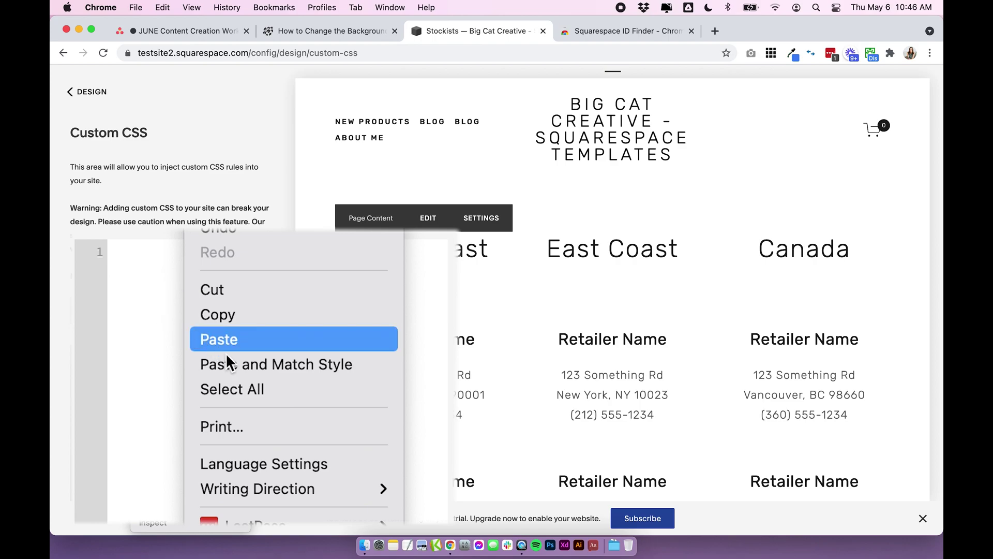
pyautogui.click(224, 340)
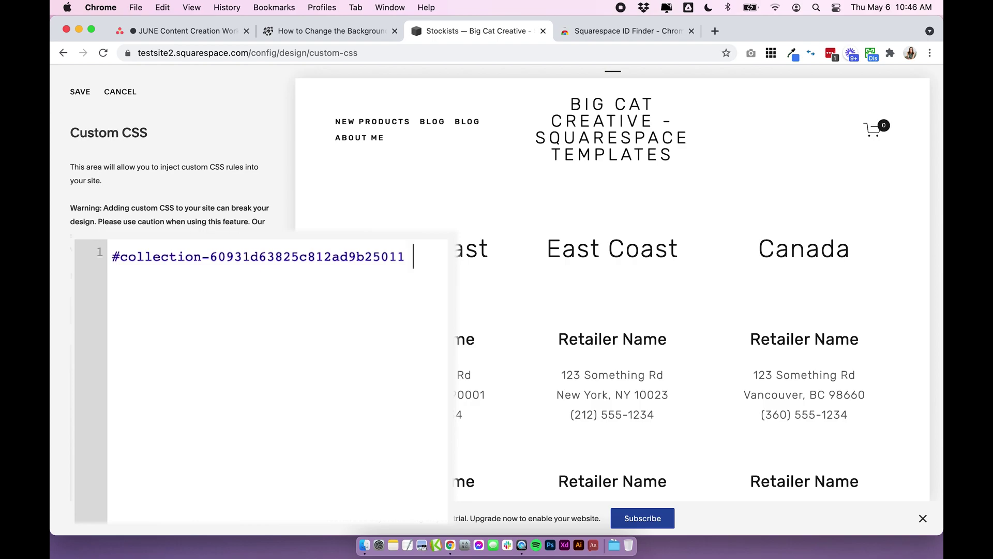
pyautogui.write('{')
pyautogui.click(423, 257)
pyautogui.press('Return')
pyautogui.press('Return')
pyautogui.press('Up')
pyautogui.click(137, 326)
pyautogui.click(125, 283)
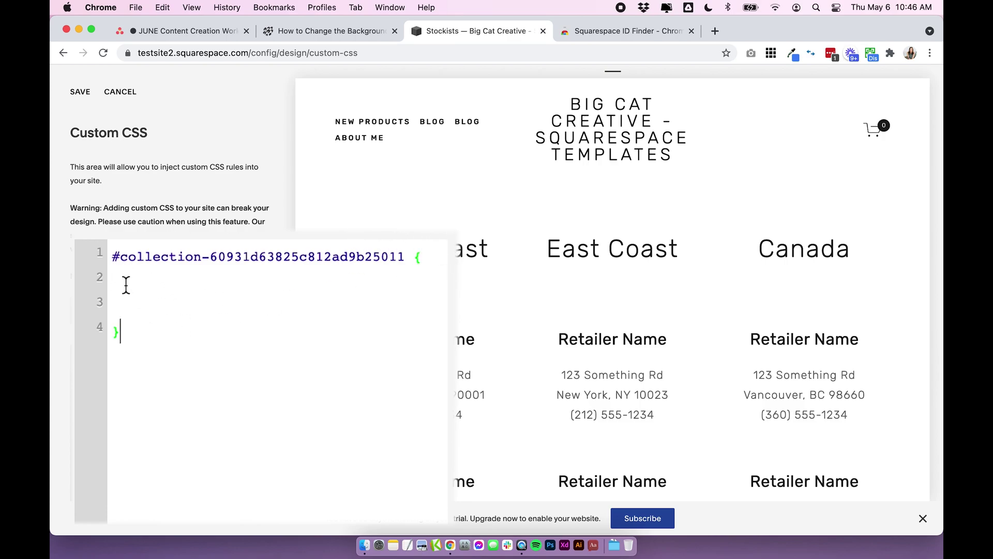
pyautogui.click(326, 31)
pyautogui.click(397, 179)
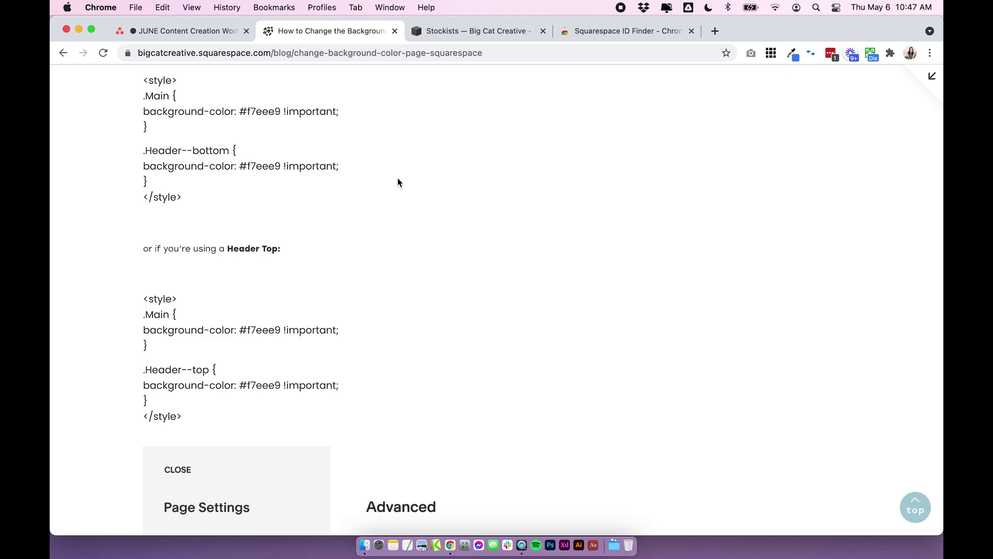
pyautogui.moveTo(143, 296); pyautogui.dragTo(177, 299)
pyautogui.moveTo(186, 417); pyautogui.dragTo(143, 421)
pyautogui.click(144, 420)
pyautogui.moveTo(149, 299); pyautogui.dragTo(177, 300)
pyautogui.moveTo(193, 416); pyautogui.dragTo(131, 419)
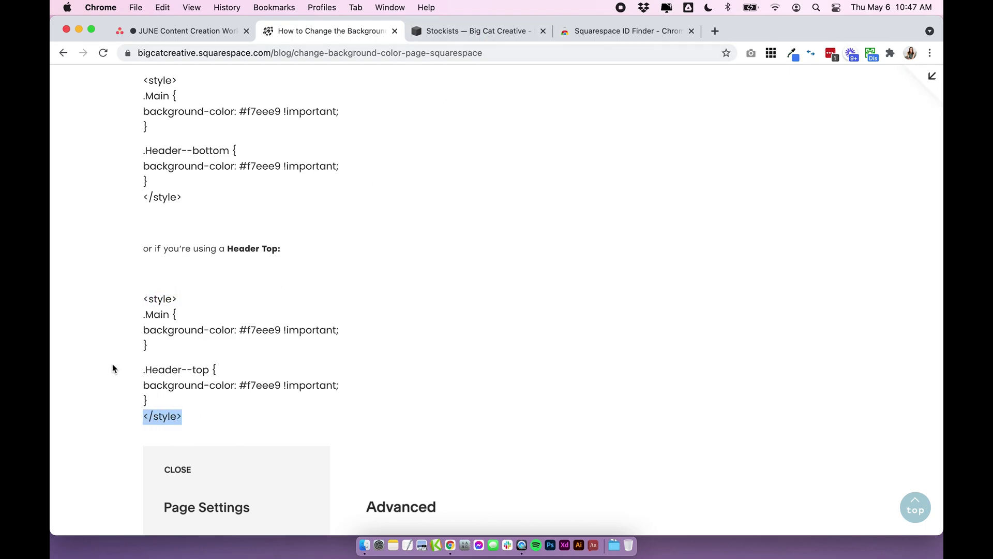
pyautogui.scroll(-5, 178, 350)
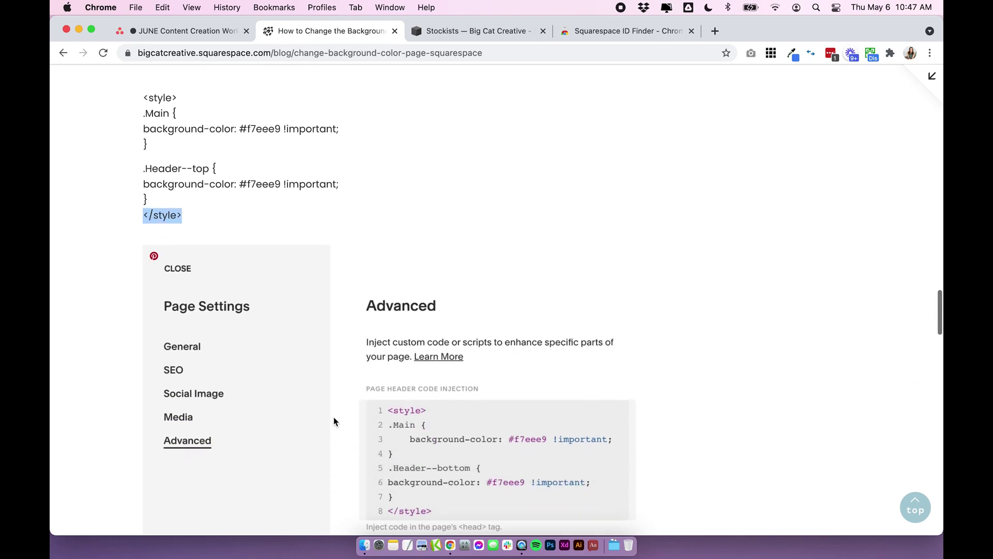
pyautogui.scroll(-1, 483, 396)
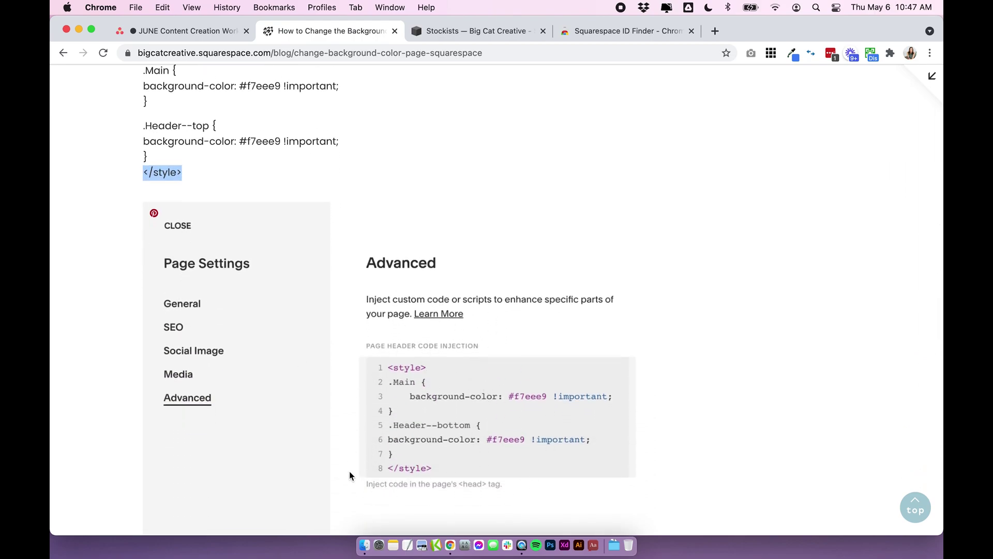
pyautogui.scroll(3, 382, 424)
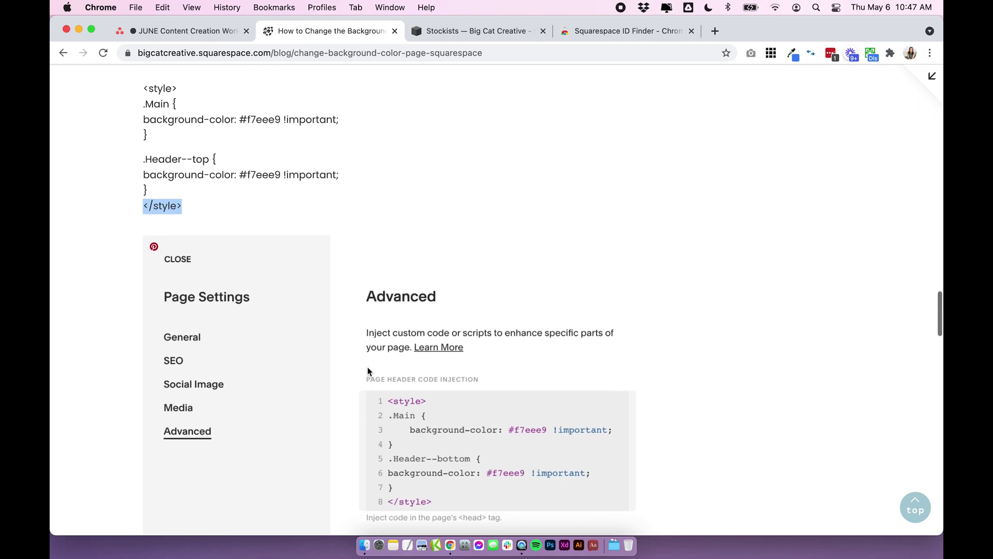
pyautogui.click(469, 32)
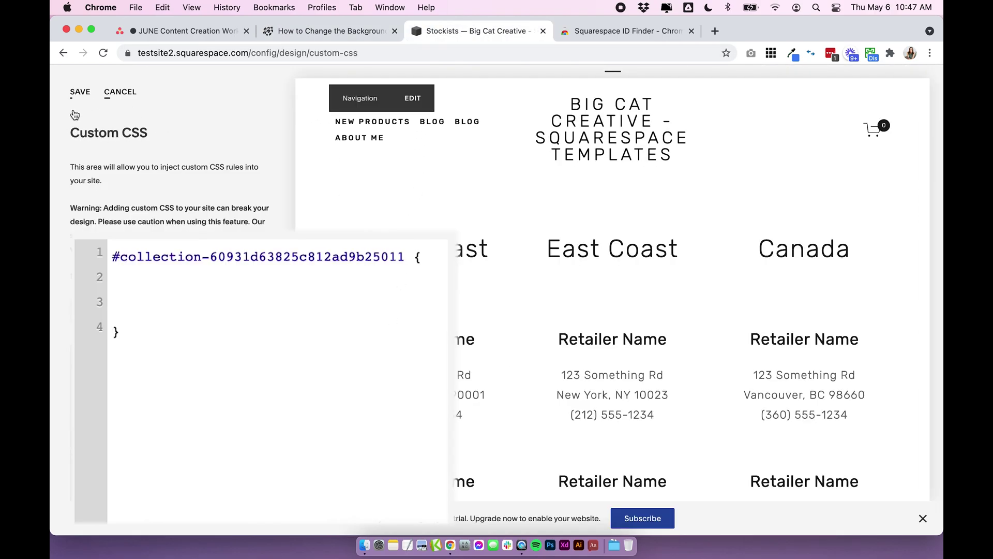
pyautogui.click(318, 32)
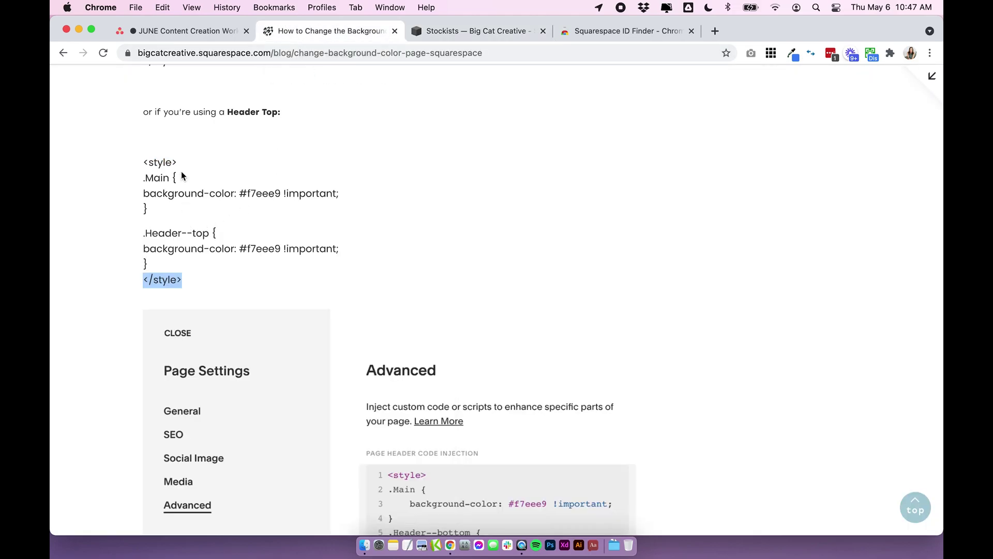
pyautogui.click(157, 161)
pyautogui.moveTo(155, 265); pyautogui.dragTo(123, 182)
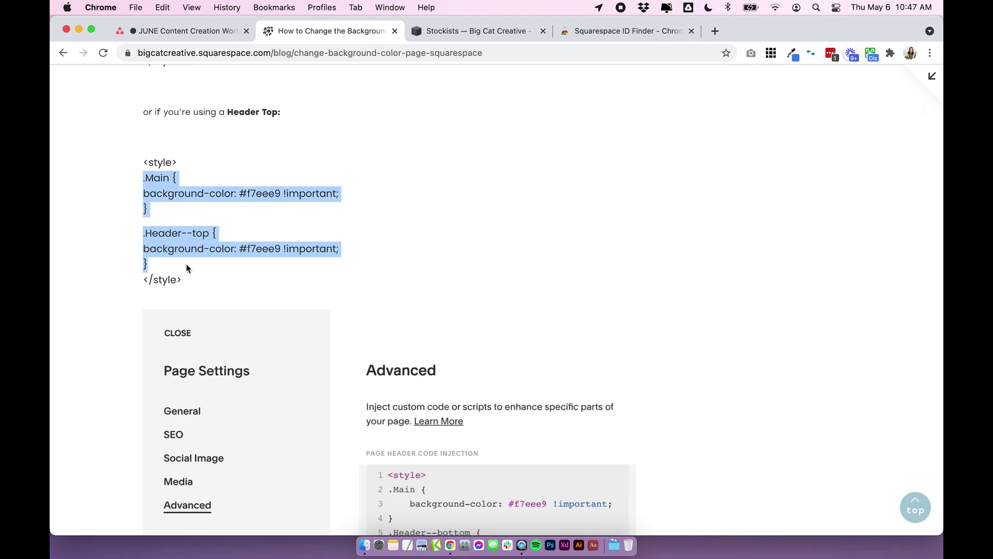
pyautogui.scroll(3, 187, 267)
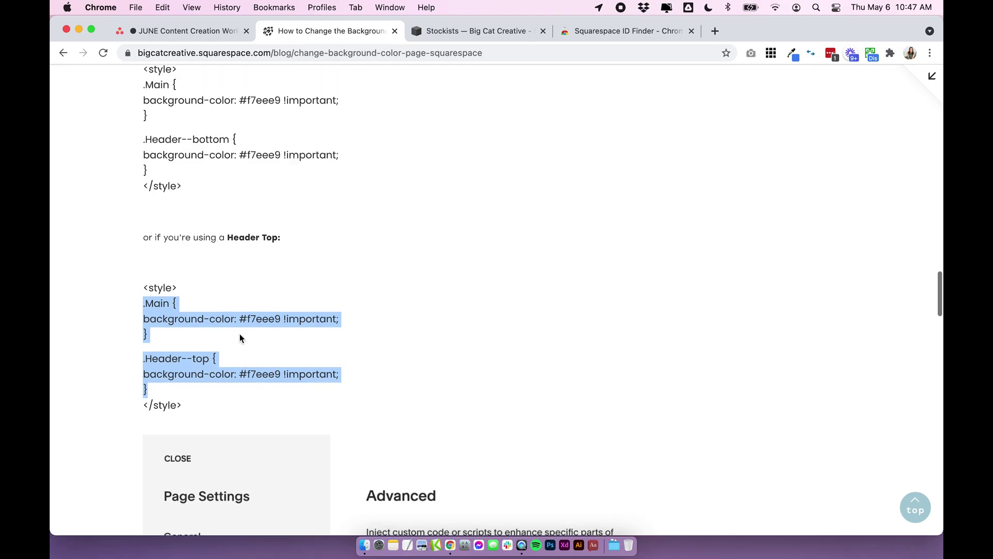
pyautogui.scroll(1, 240, 334)
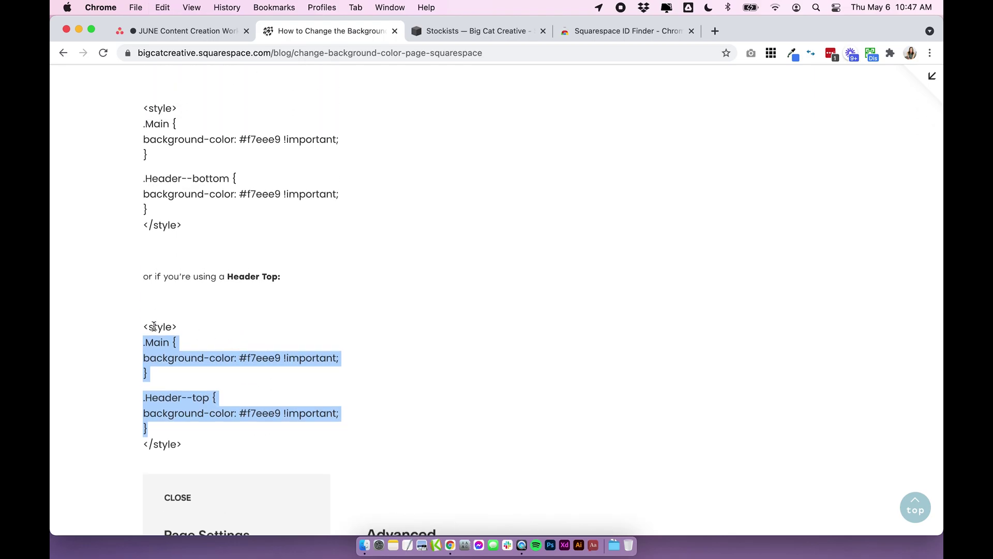
# Step: Paste the copied .Main and .Header--top #f7eee9 rules inside the collection rule
pyautogui.click(475, 30)
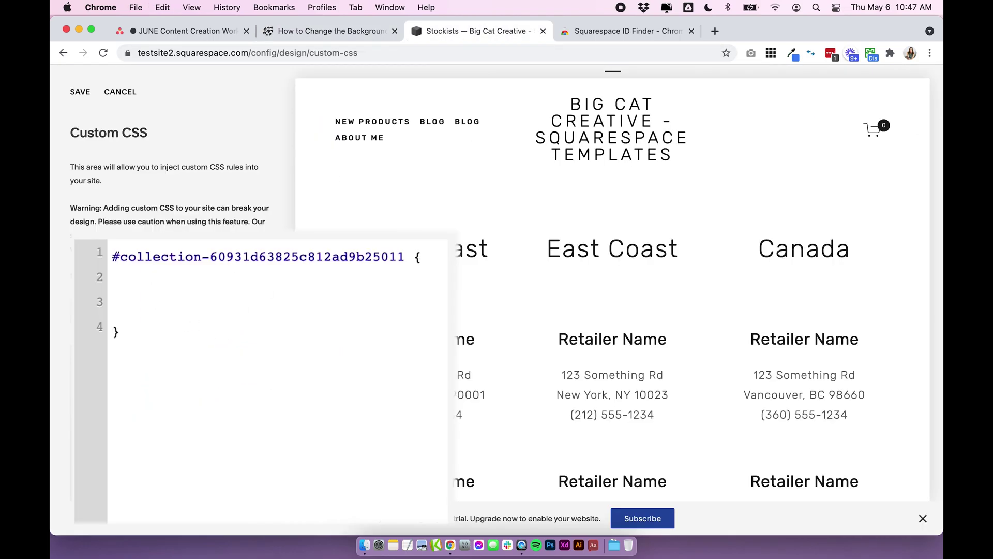
pyautogui.click(116, 306)
pyautogui.click(111, 300)
pyautogui.press('super+v')
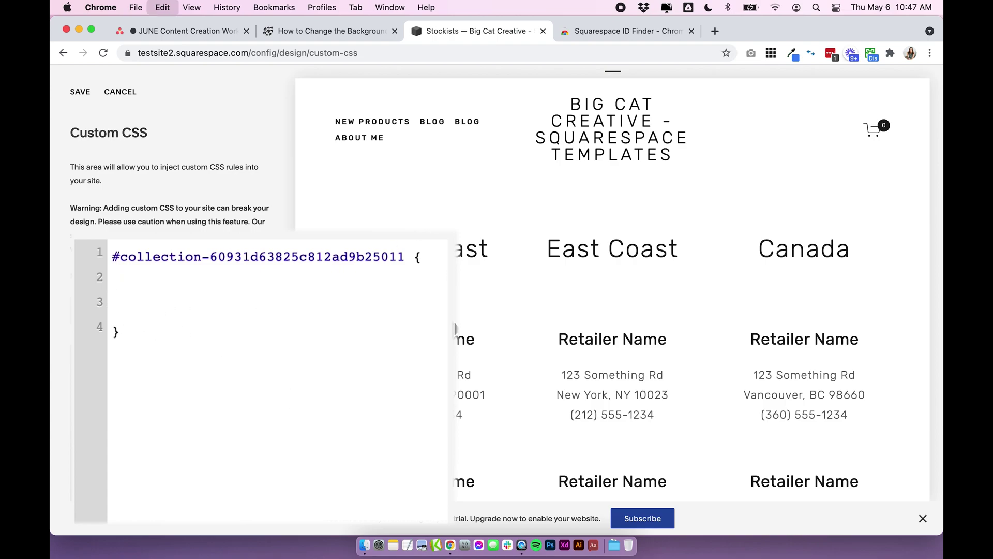
pyautogui.click(134, 282)
pyautogui.press('super+v')
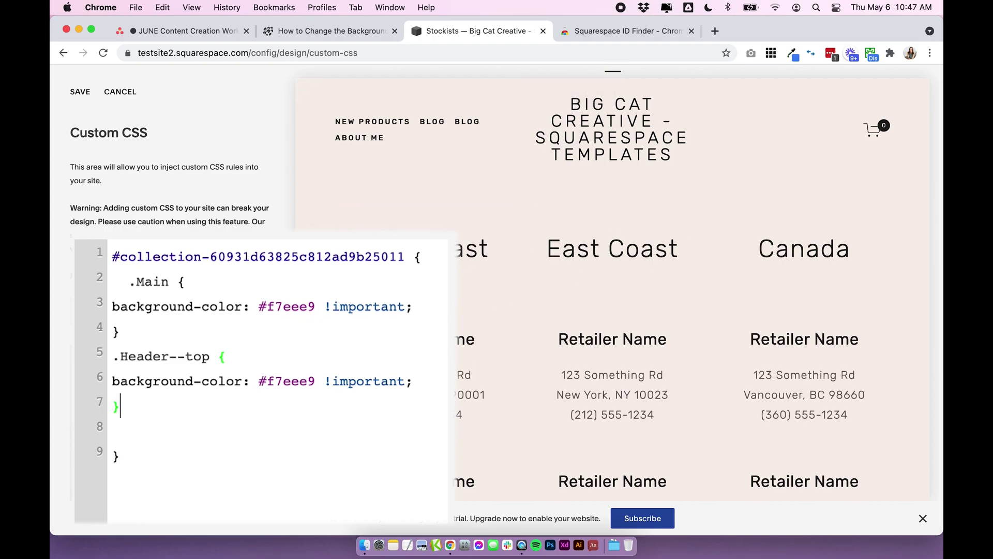
# Step: Remove the extra blank line and unindent the final closing brace of the collection rule
pyautogui.moveTo(412, 256); pyautogui.dragTo(117, 256)
pyautogui.click(422, 257)
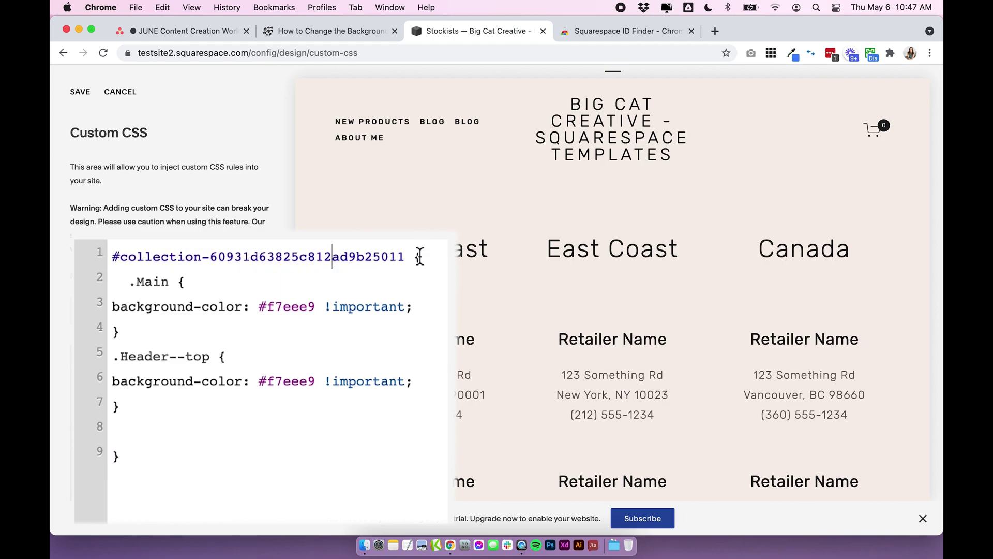
pyautogui.click(123, 400)
pyautogui.moveTo(122, 399); pyautogui.dragTo(436, 256)
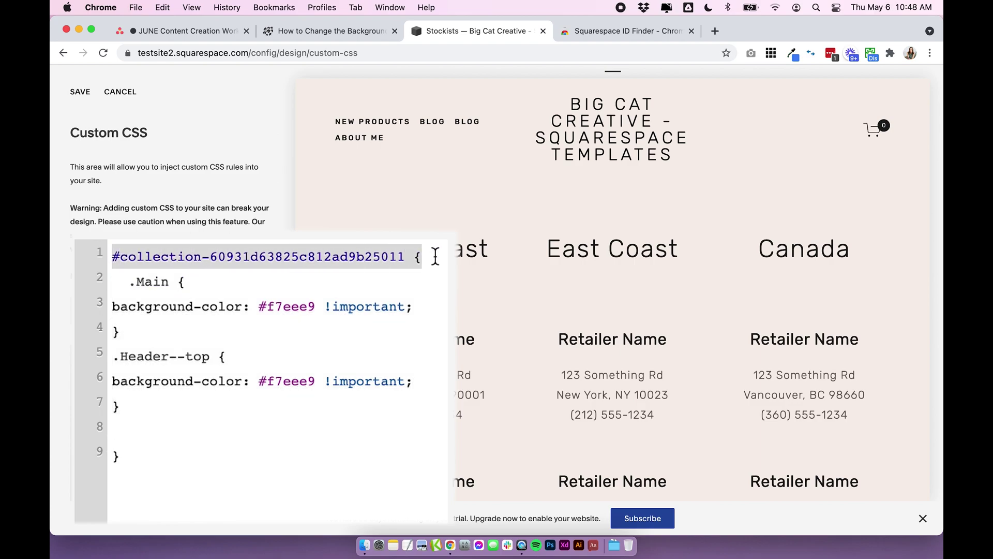
pyautogui.click(111, 455)
pyautogui.press('BackSpace')
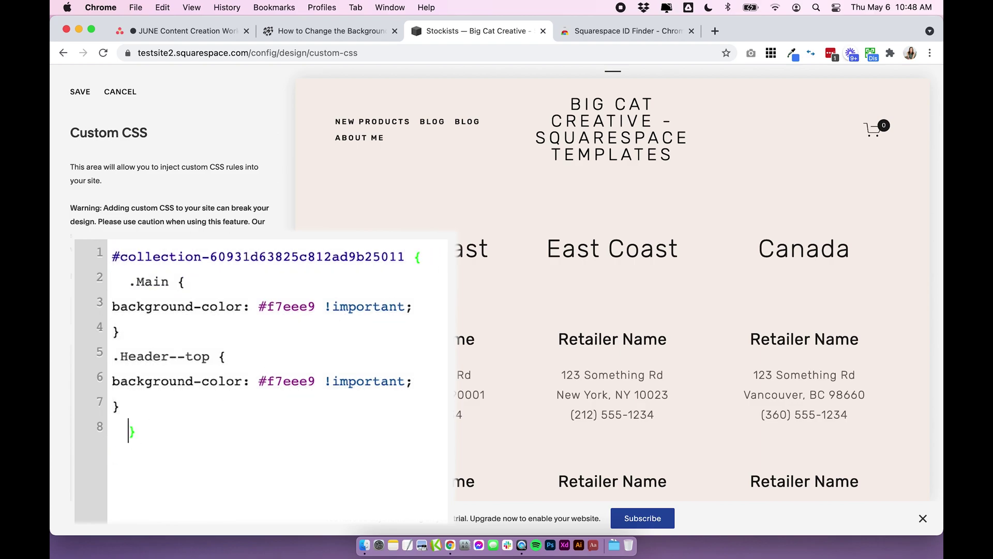
pyautogui.press('BackSpace')
pyautogui.press('super+a')
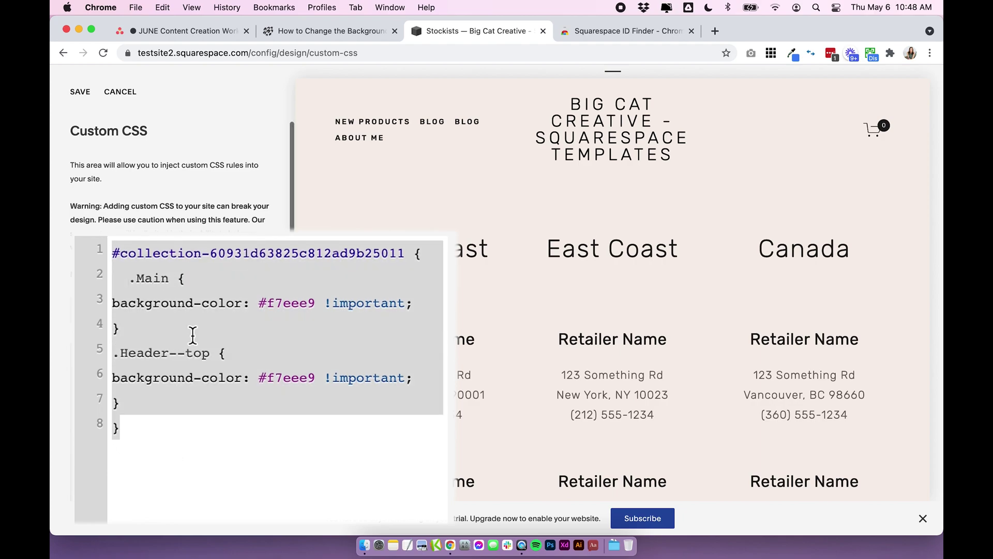
pyautogui.click(217, 394)
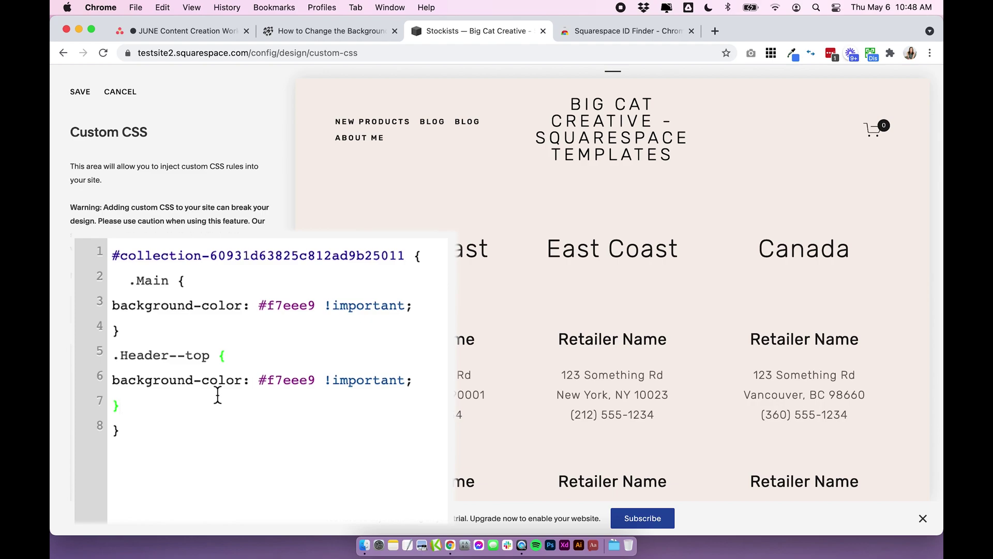
pyautogui.moveTo(218, 394); pyautogui.dragTo(159, 279)
# Step: Delete the leading indent before .Main on line 2 of the collection rule
pyautogui.click(161, 280)
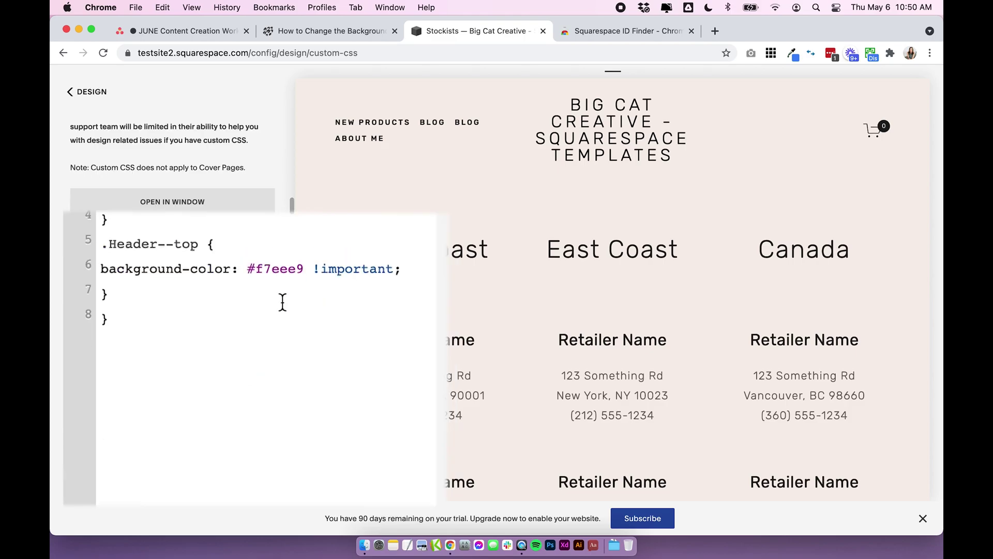
pyautogui.scroll(3, 281, 301)
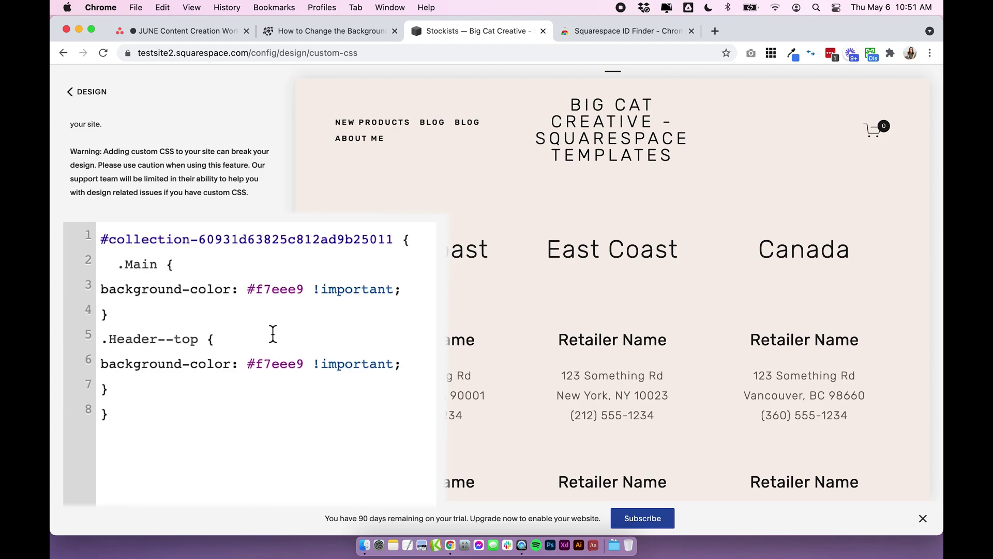
pyautogui.press('BackSpace')
pyautogui.press('BackSpace')
pyautogui.moveTo(138, 264); pyautogui.dragTo(100, 264)
pyautogui.click(118, 264)
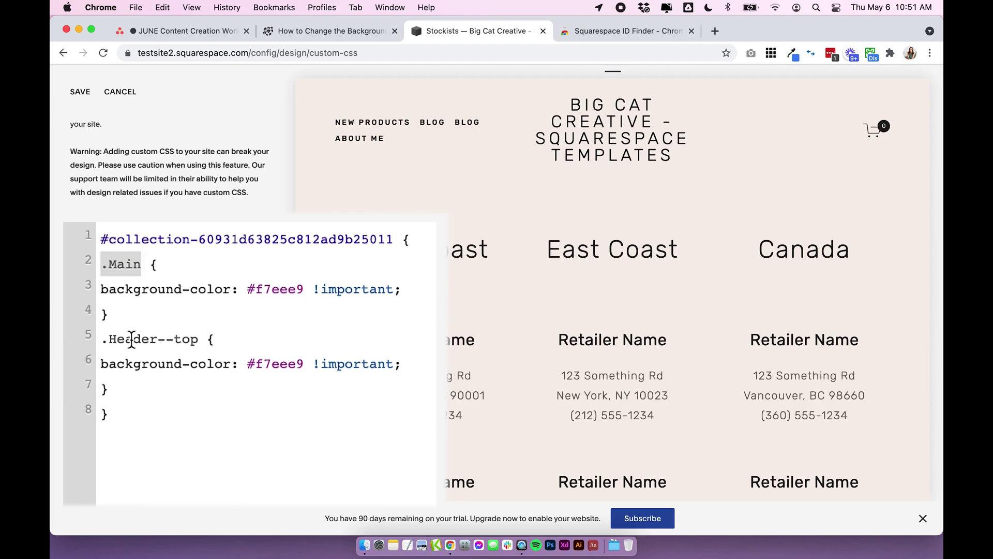
pyautogui.moveTo(194, 339); pyautogui.dragTo(86, 342)
pyautogui.click(155, 334)
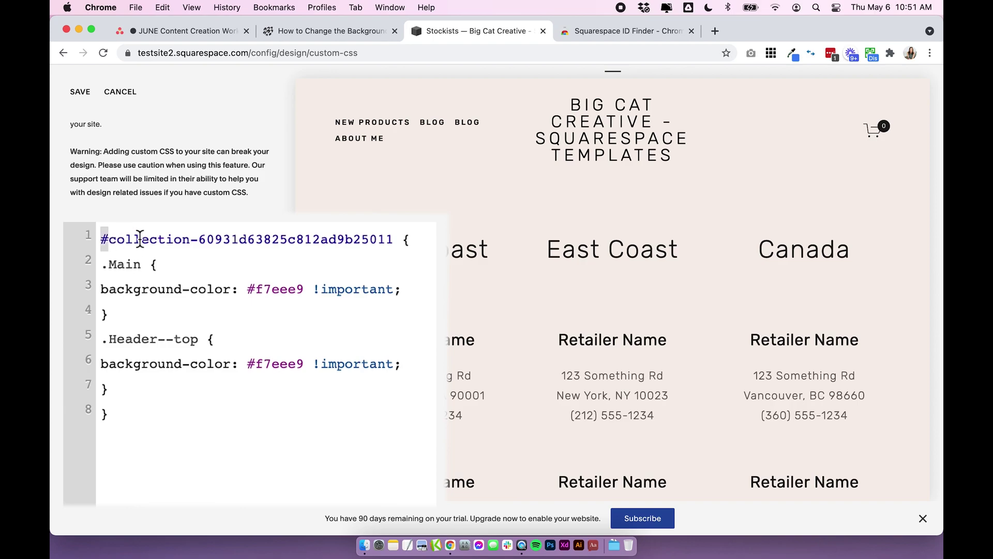
# Step: Check the collection ID selector, the #f7eee9 declaration, and the .Main and .Header--top selectors
pyautogui.moveTo(100, 239); pyautogui.dragTo(417, 231)
pyautogui.click(414, 237)
pyautogui.click(104, 290)
pyautogui.moveTo(104, 290); pyautogui.dragTo(405, 284)
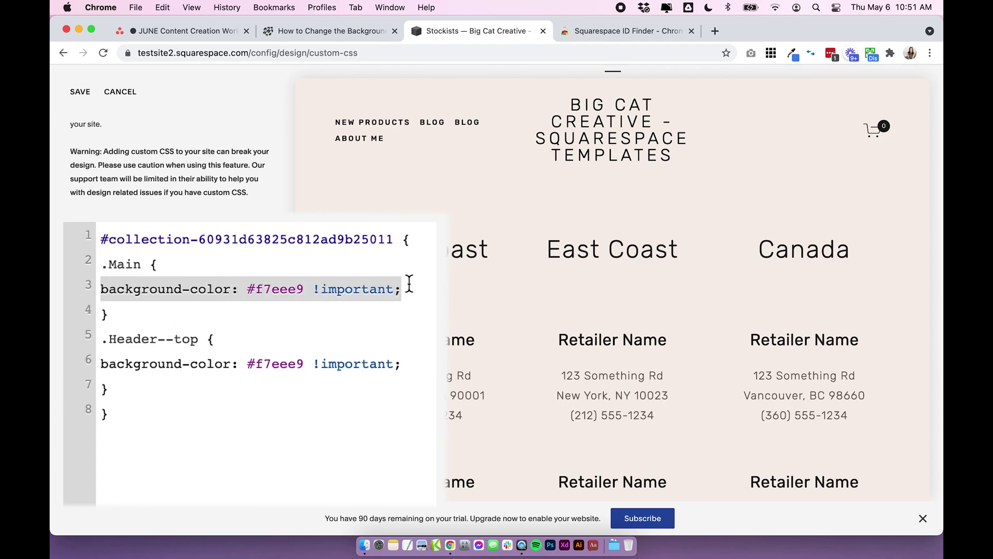
pyautogui.click(409, 282)
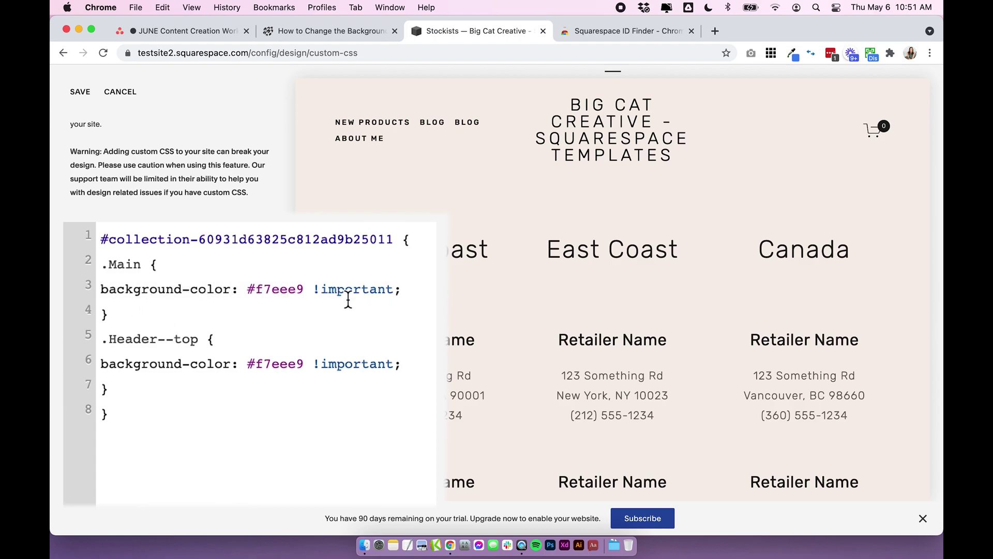
pyautogui.moveTo(143, 263); pyautogui.dragTo(100, 264)
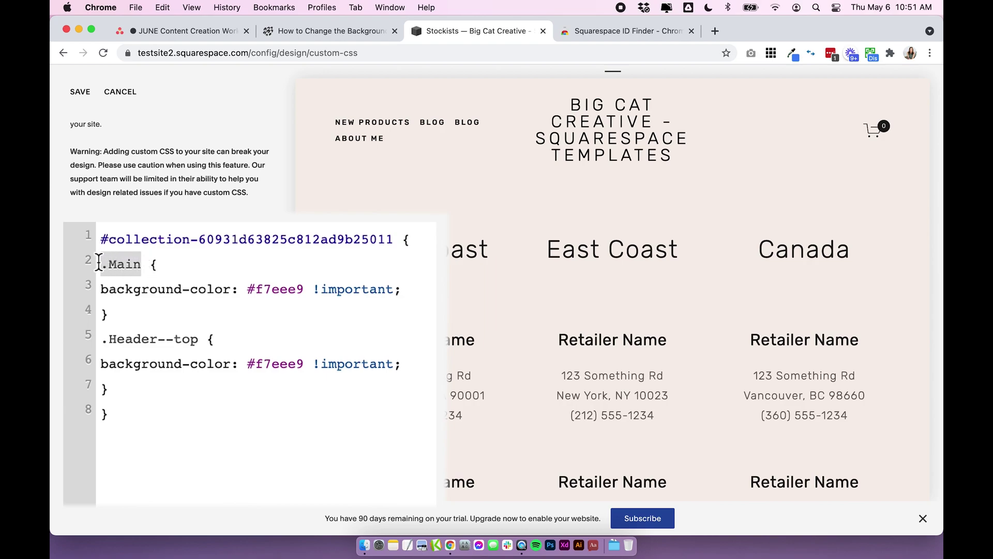
pyautogui.moveTo(198, 340); pyautogui.dragTo(100, 339)
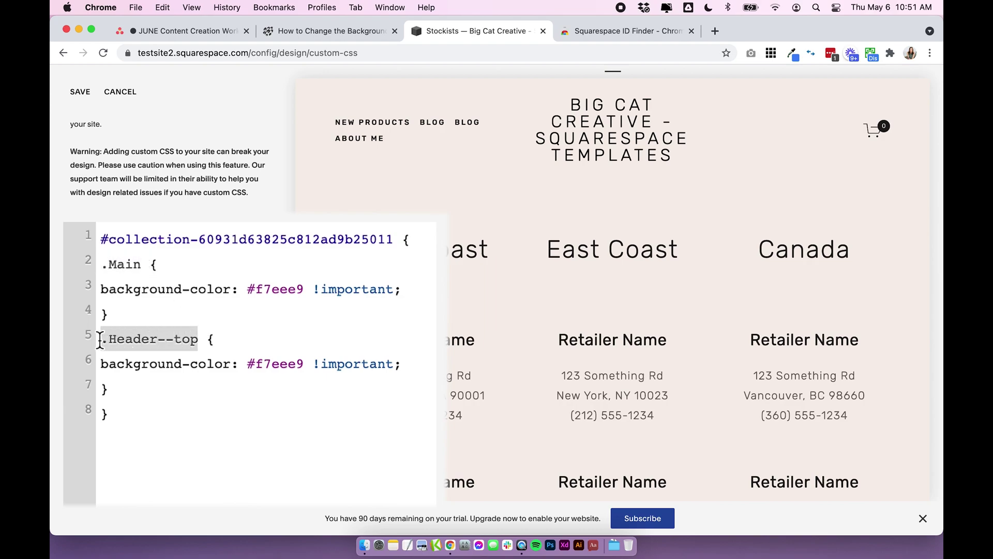
pyautogui.click(179, 415)
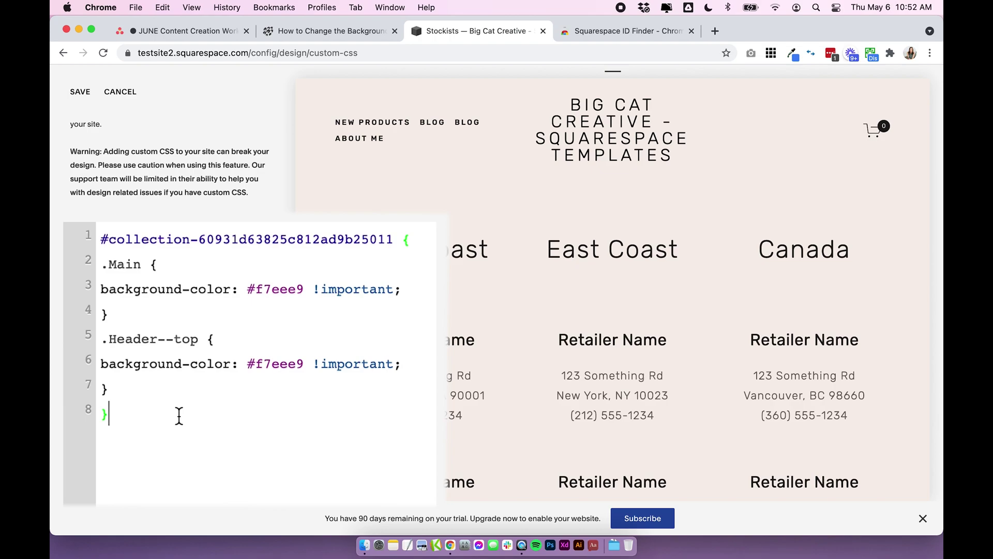
pyautogui.scroll(1, 179, 416)
pyautogui.moveTo(199, 355); pyautogui.dragTo(87, 361)
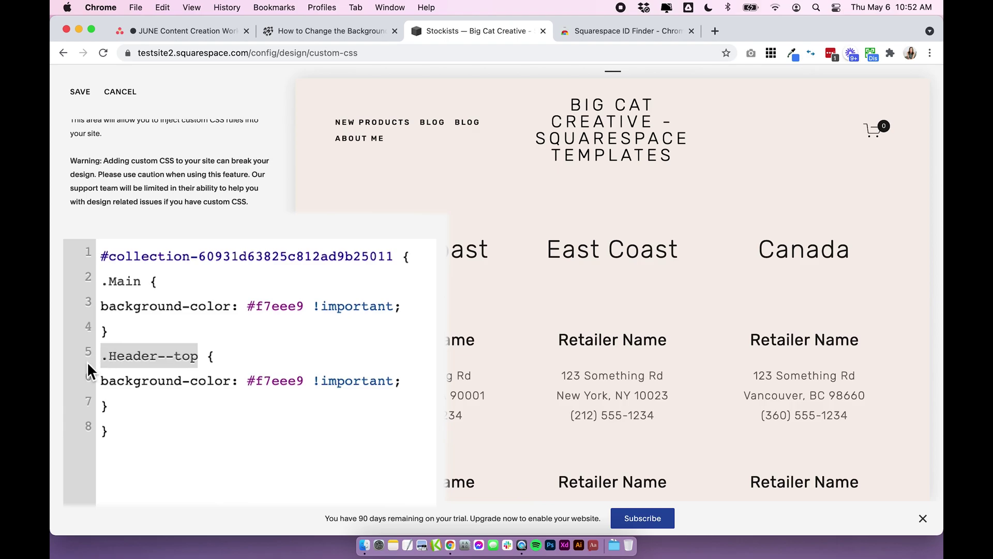
pyautogui.moveTo(148, 282); pyautogui.dragTo(68, 280)
pyautogui.click(300, 432)
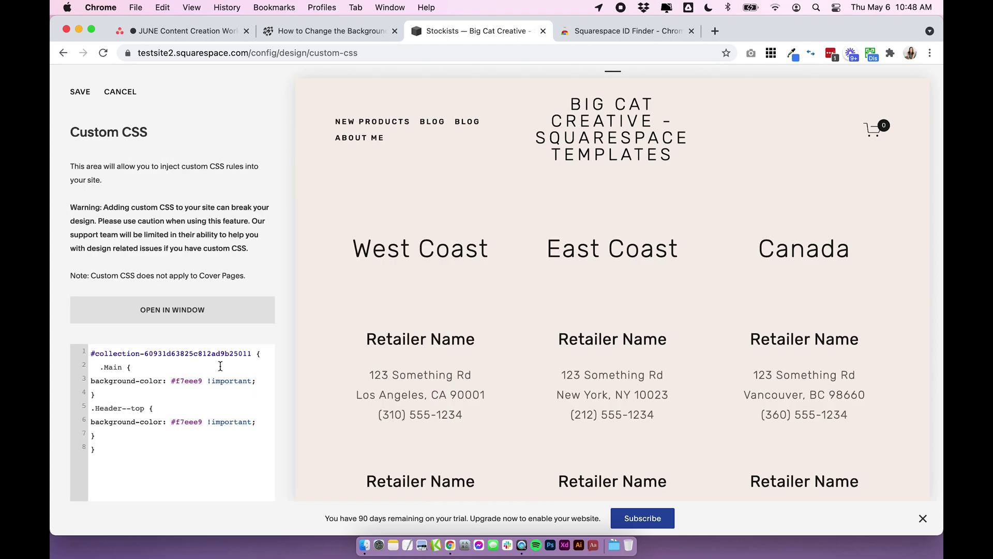
pyautogui.click(178, 444)
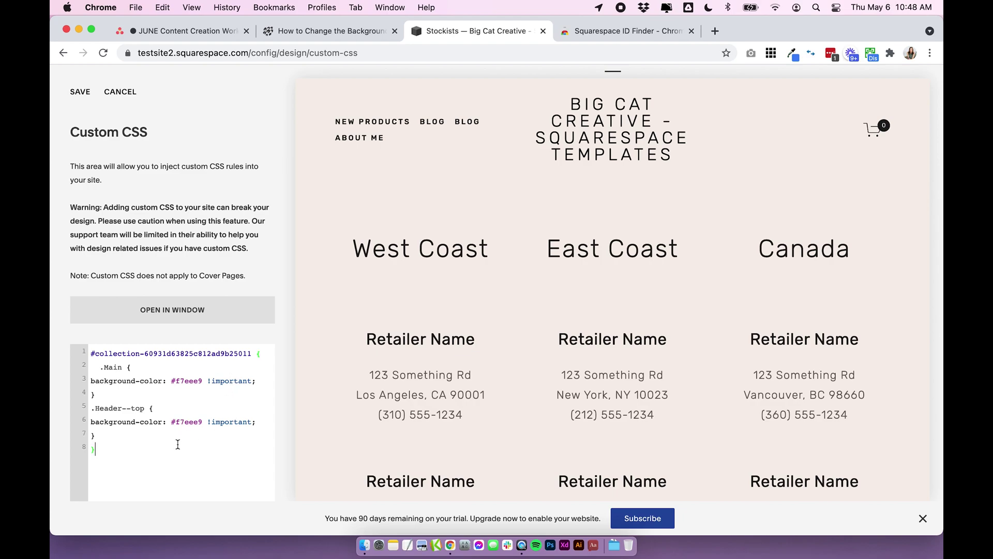